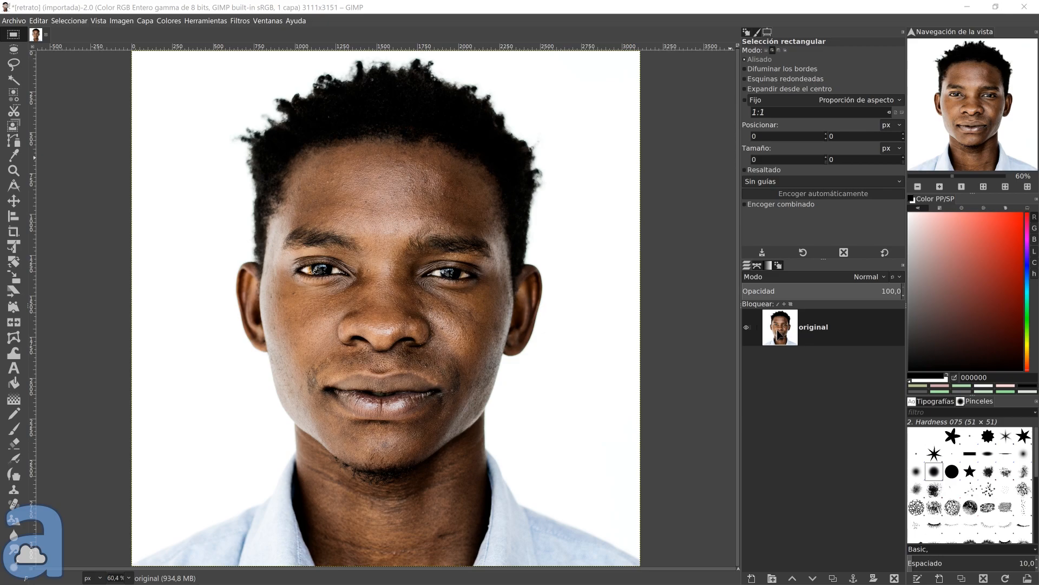
Duplicate the original portrait layer until there are six copies above it
{"action": "double_click", "coordinate": [815, 327]}
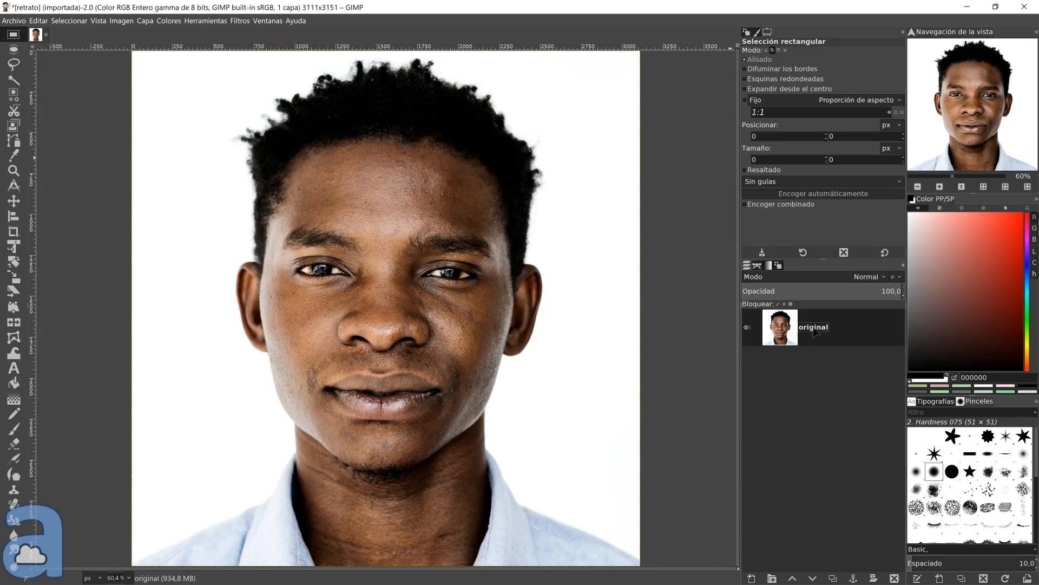
{"action": "left_click", "coordinate": [833, 578]}
{"action": "left_click", "coordinate": [833, 579]}
{"action": "left_click", "coordinate": [833, 578]}
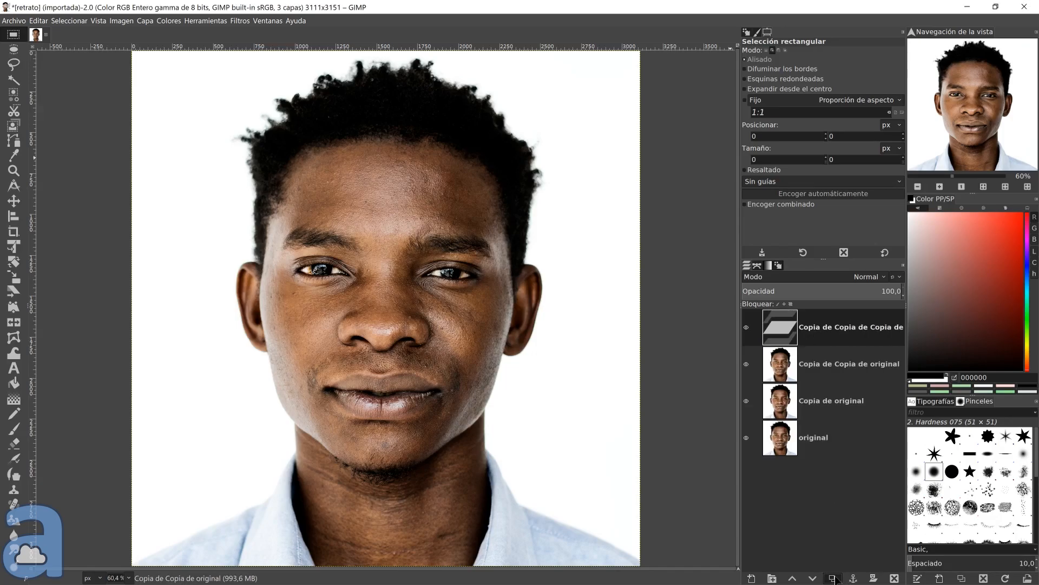
{"action": "left_click", "coordinate": [833, 578]}
{"action": "left_click", "coordinate": [833, 578]}
{"action": "left_click", "coordinate": [833, 578]}
{"action": "left_click", "coordinate": [833, 578]}
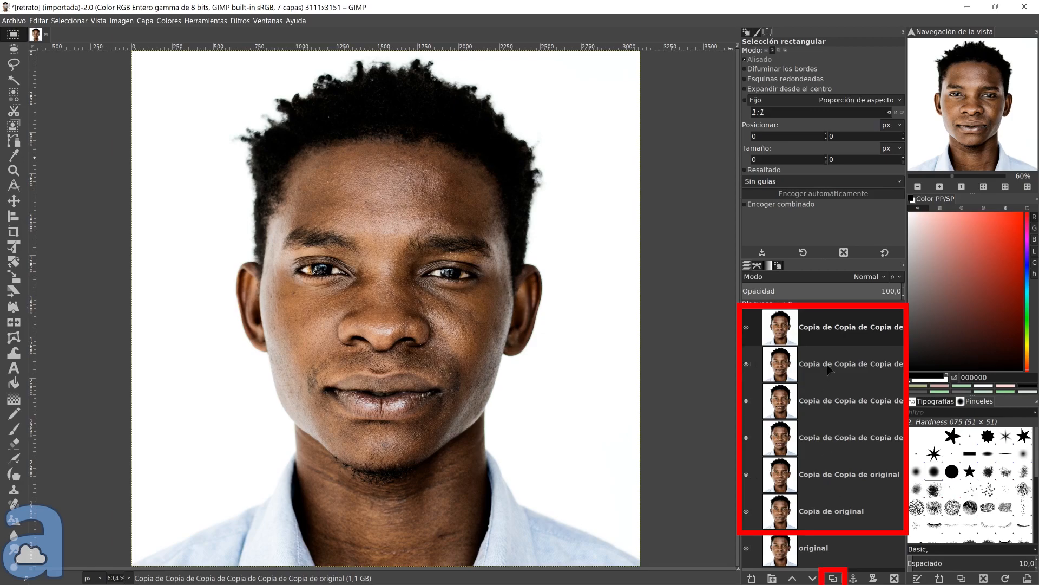
Rename the three uppermost layer copies 1, 2 and 3, starting with the topmost one
{"action": "double_click", "coordinate": [831, 327]}
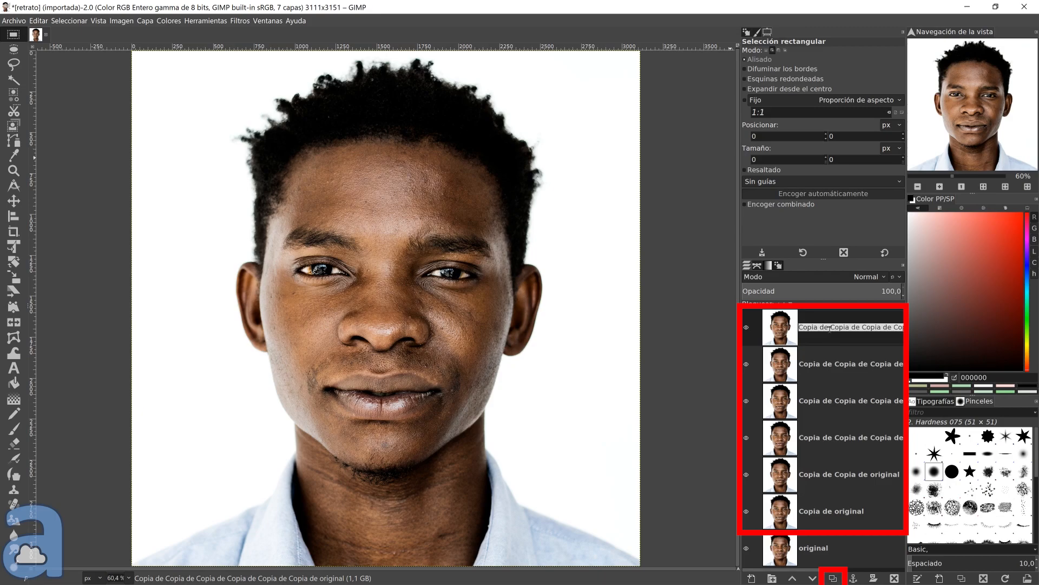
{"action": "type", "text": "1"}
{"action": "key", "text": "Return"}
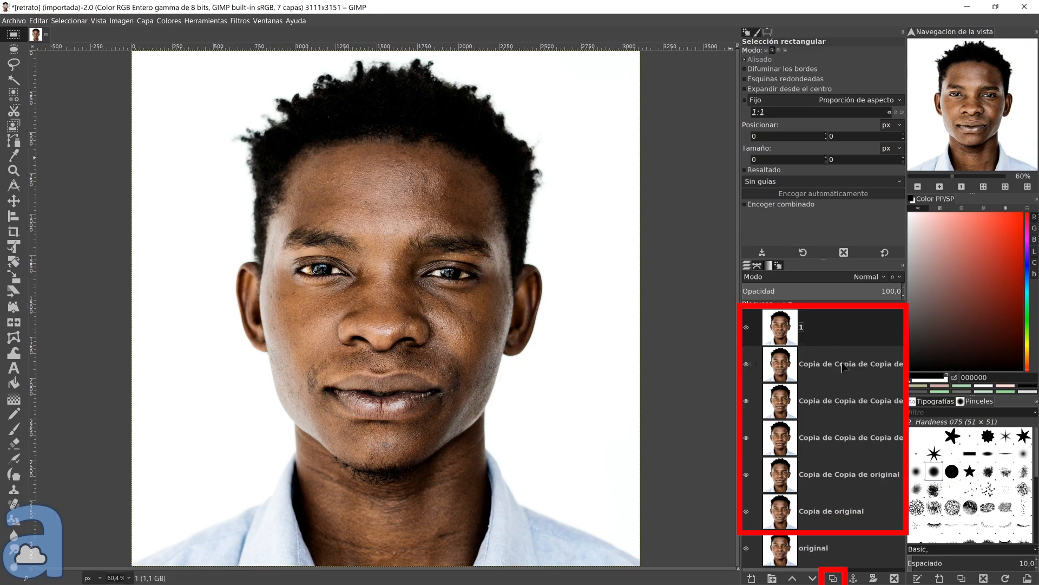
{"action": "double_click", "coordinate": [840, 364]}
{"action": "type", "text": "2"}
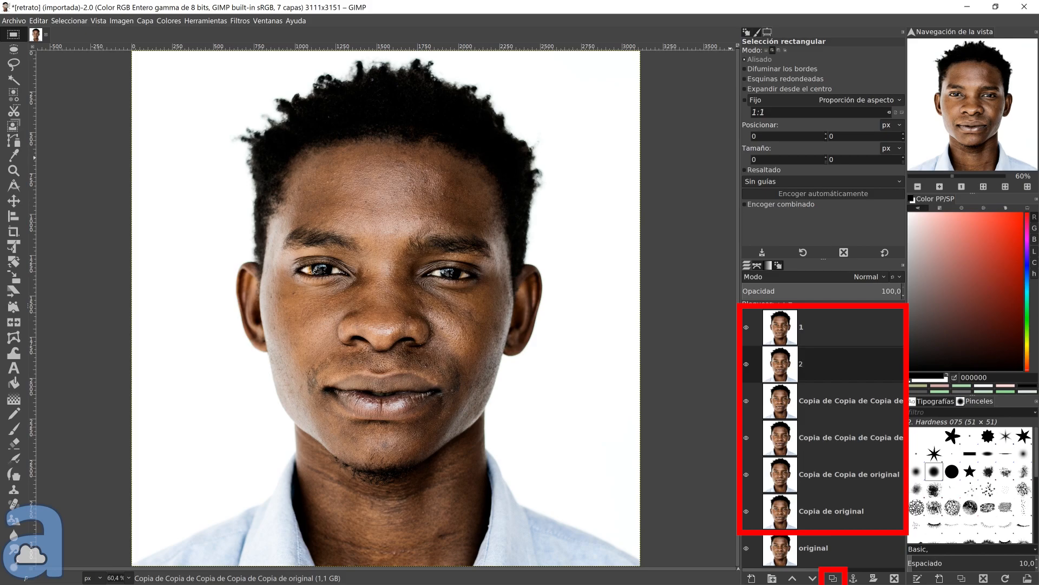
{"action": "double_click", "coordinate": [850, 401]}
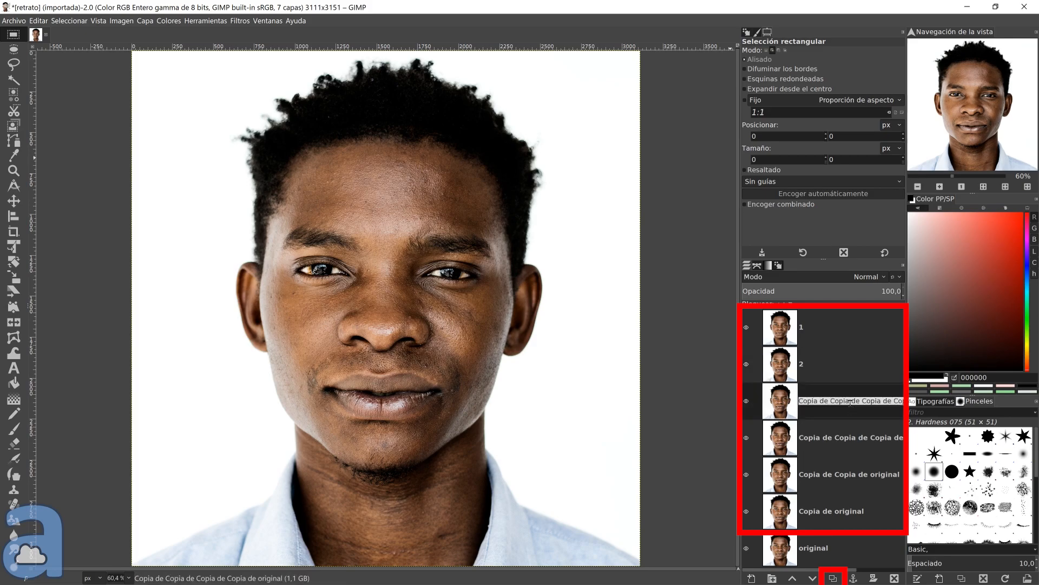
{"action": "type", "text": "3"}
{"action": "key", "text": "Return"}
Rename the three remaining layer copies 4, 5 and 6, going down towards the original
{"action": "double_click", "coordinate": [847, 442]}
{"action": "type", "text": "4"}
{"action": "key", "text": "Return"}
{"action": "double_click", "coordinate": [851, 474]}
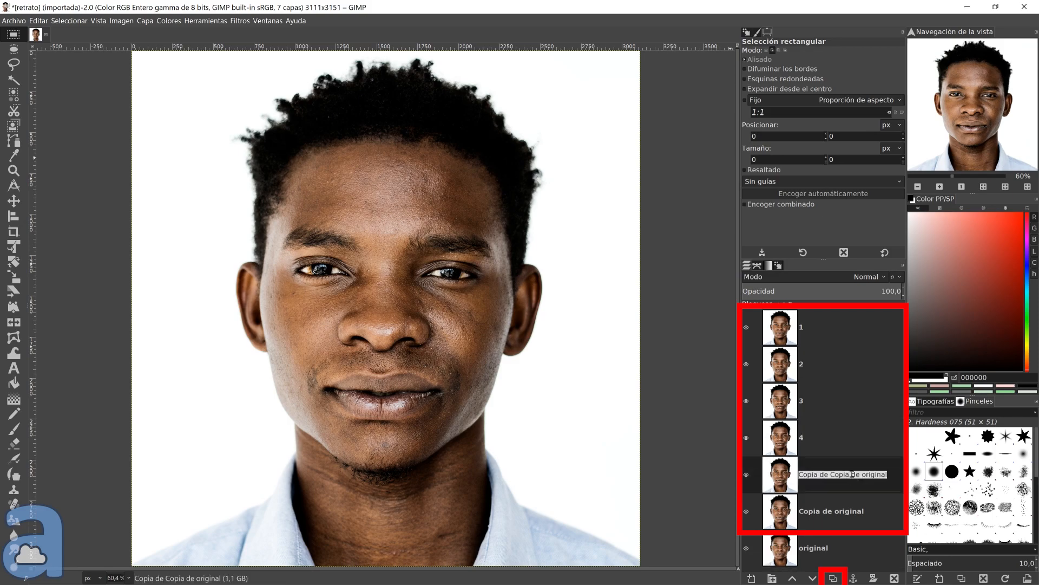
{"action": "type", "text": "5"}
{"action": "key", "text": "Return"}
{"action": "double_click", "coordinate": [851, 511]}
{"action": "type", "text": "6"}
{"action": "key", "text": "Return"}
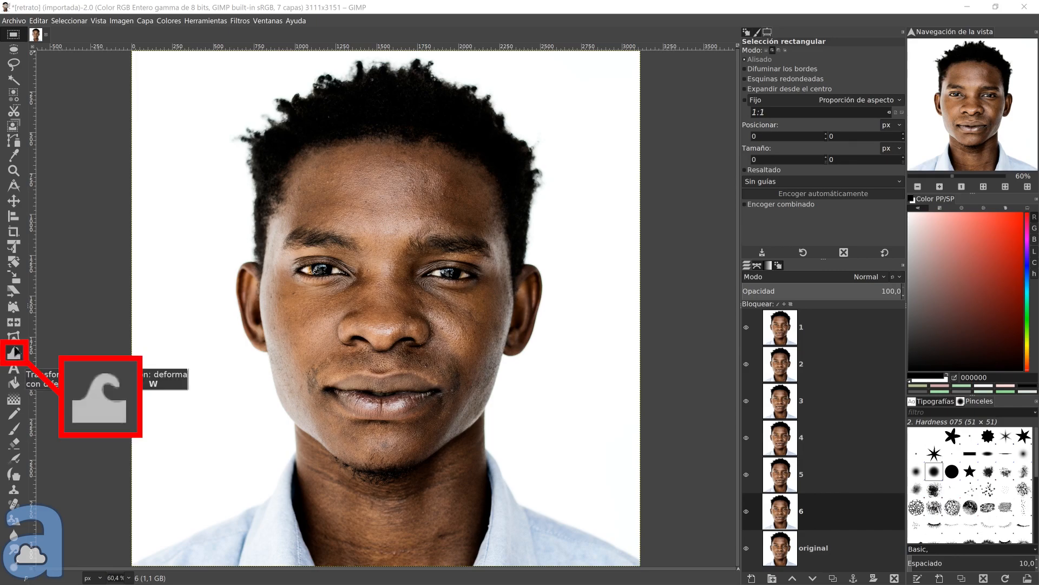
Check in the toolbox preferences whether Transformar deformación is enabled, and accept the dialog
{"action": "left_click", "coordinate": [37, 21]}
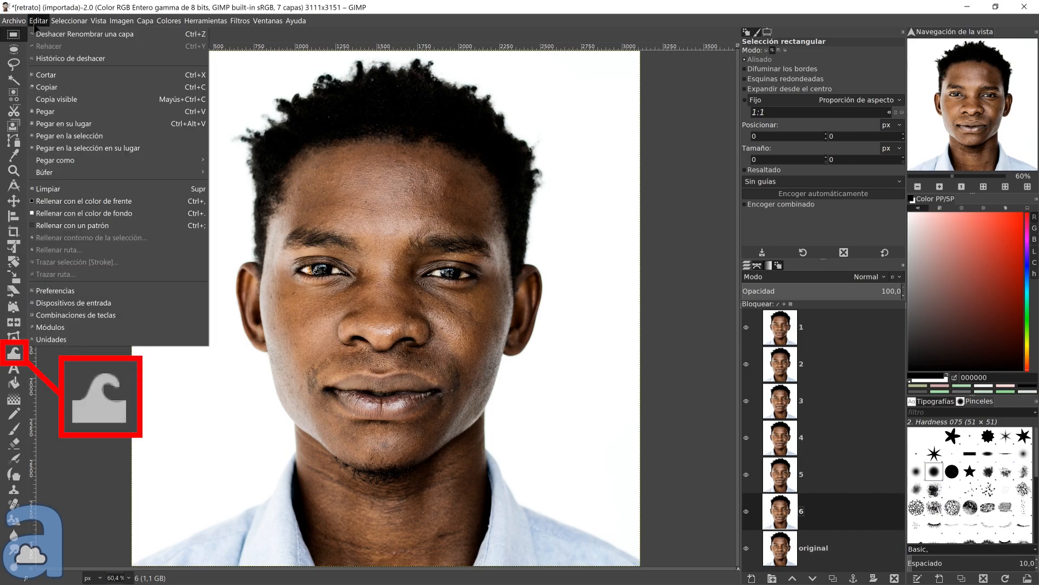
{"action": "left_click", "coordinate": [87, 291]}
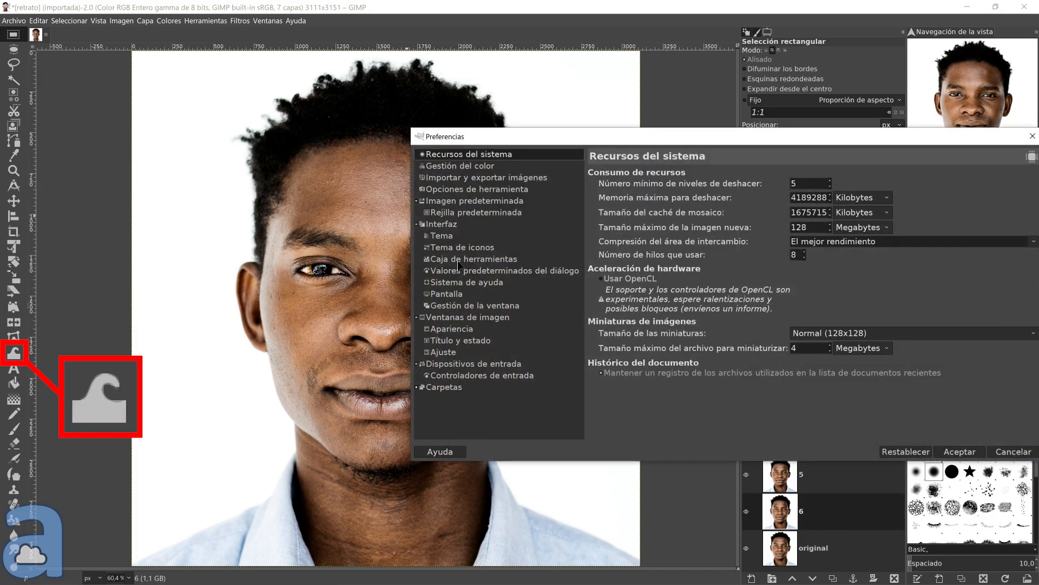
{"action": "left_click", "coordinate": [458, 259]}
{"action": "scroll", "coordinate": [427, 270], "scroll_direction": "down", "scroll_amount": 6}
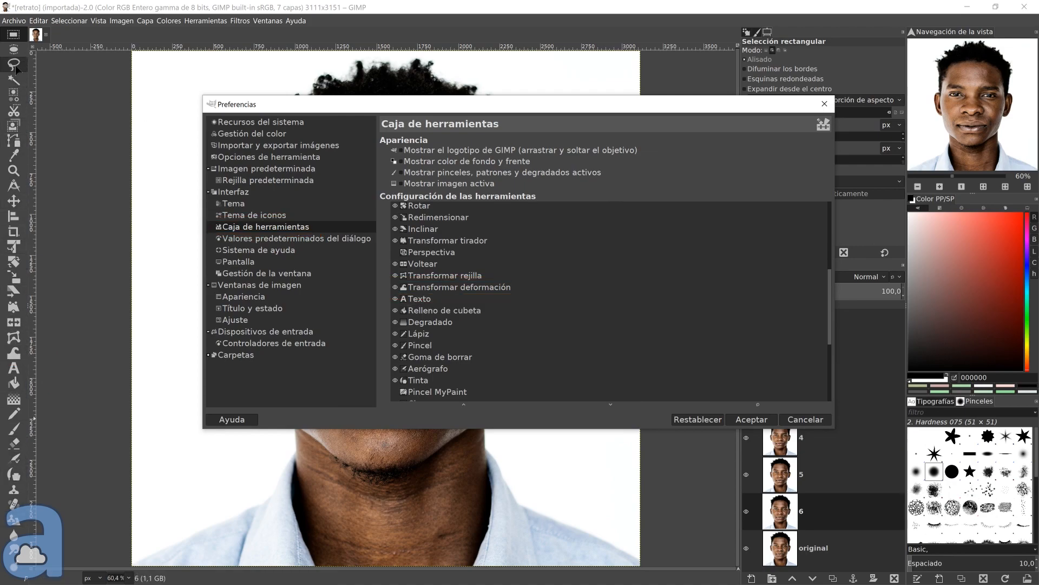
{"action": "left_click", "coordinate": [752, 420]}
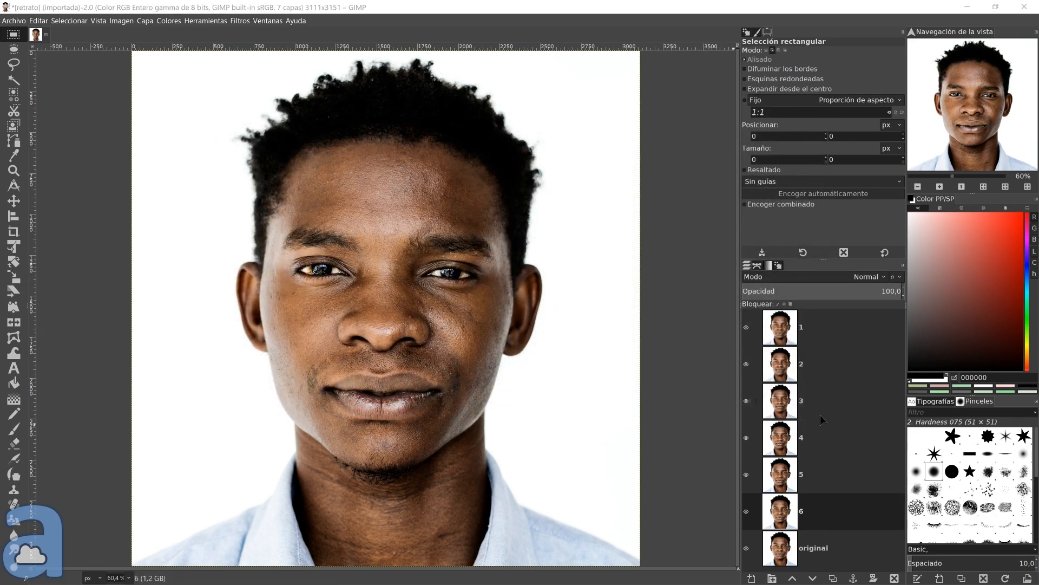
Activate the Transformar deformación tool on layer 1 in Mover píxeles mode
{"action": "left_click", "coordinate": [813, 325]}
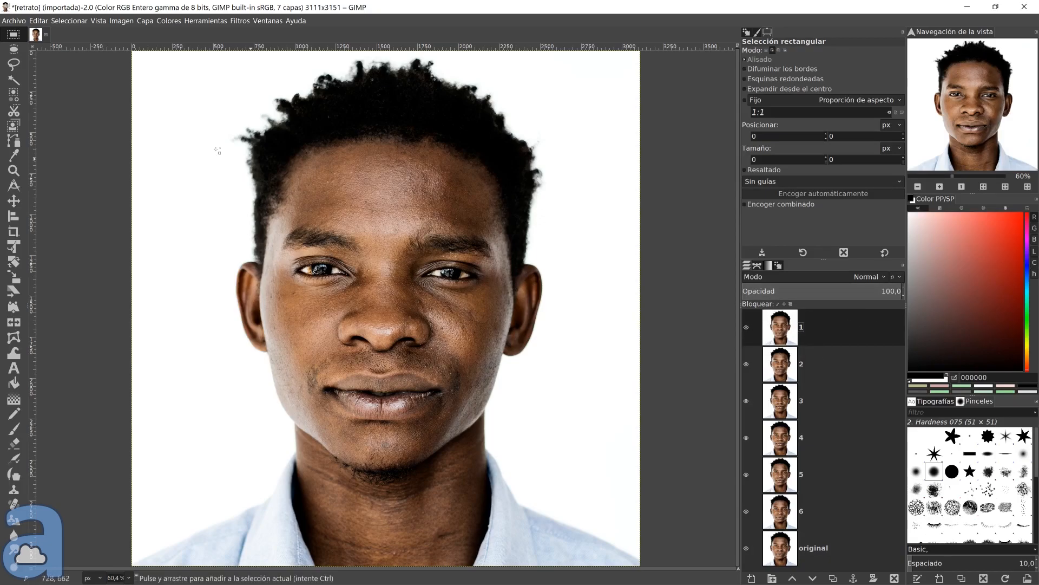
{"action": "left_click", "coordinate": [13, 353]}
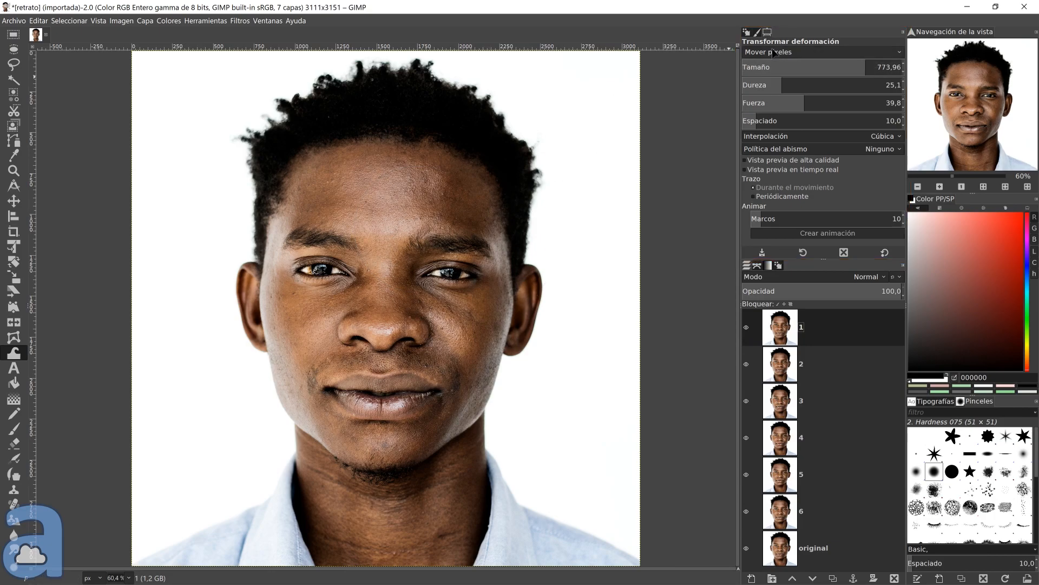
{"action": "left_click", "coordinate": [828, 52]}
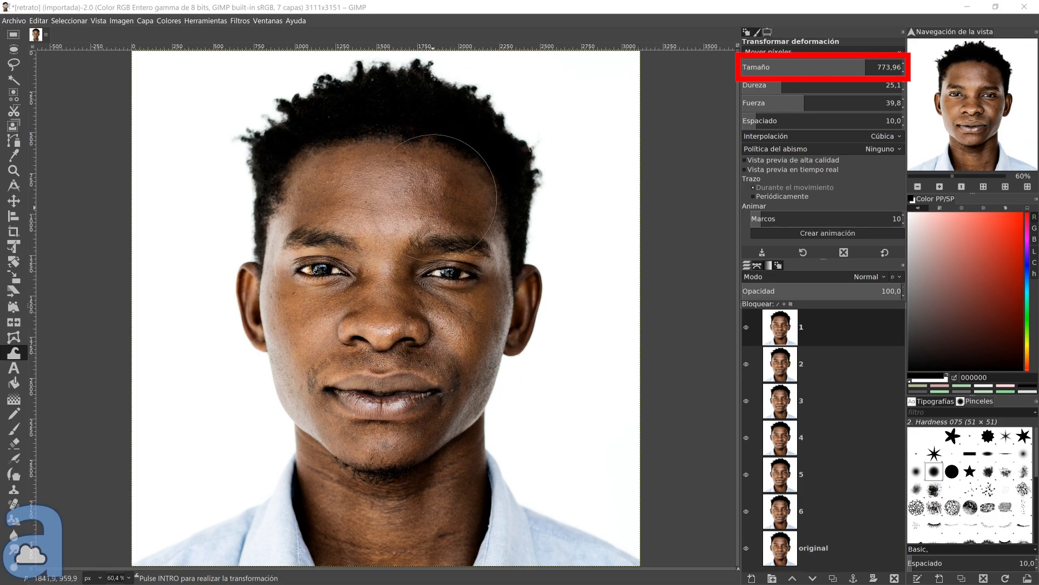
Try moving the nose with a warp brush size of 1387,75, and undo the deformation
{"action": "left_click", "coordinate": [873, 67]}
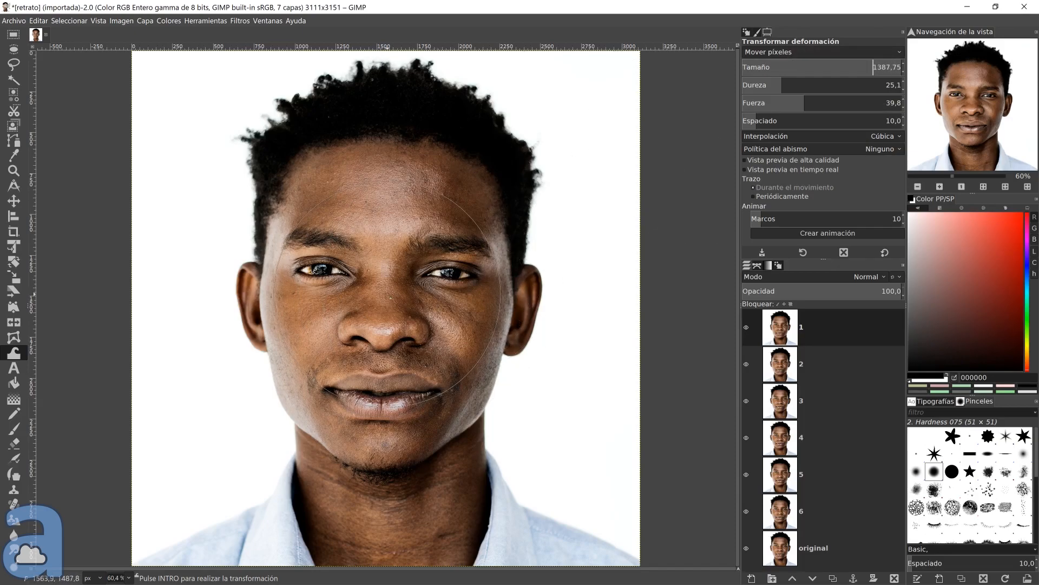
{"action": "left_click_drag", "start_coordinate": [384, 310], "coordinate": [359, 298]}
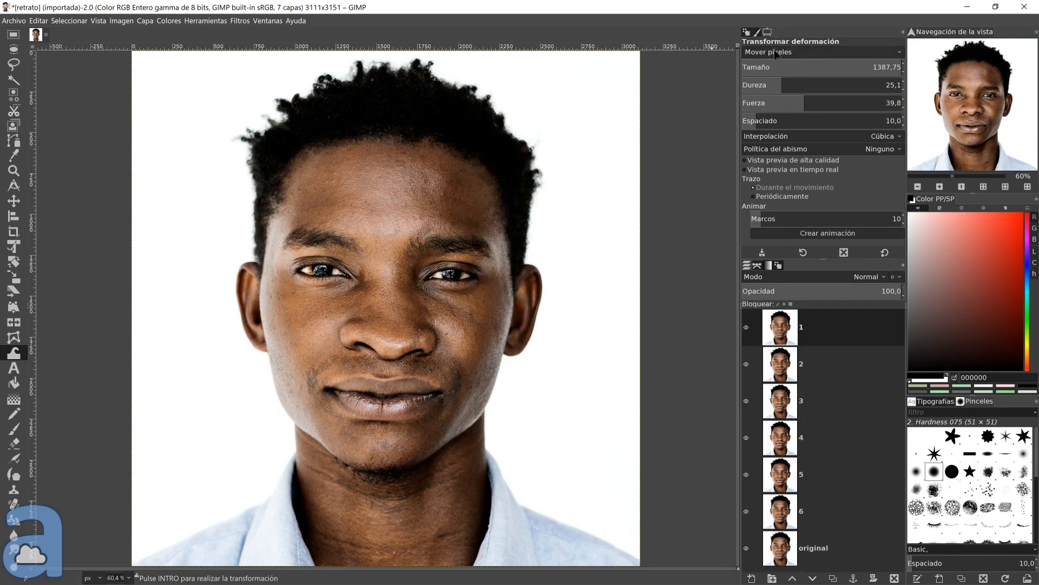
{"action": "key", "text": "ctrl+z"}
Try a warp brush size of 297,31 and enlarge it to 654,58
{"action": "left_click_drag", "start_coordinate": [850, 68], "coordinate": [790, 68]}
{"action": "left_click_drag", "start_coordinate": [864, 63], "coordinate": [788, 65]}
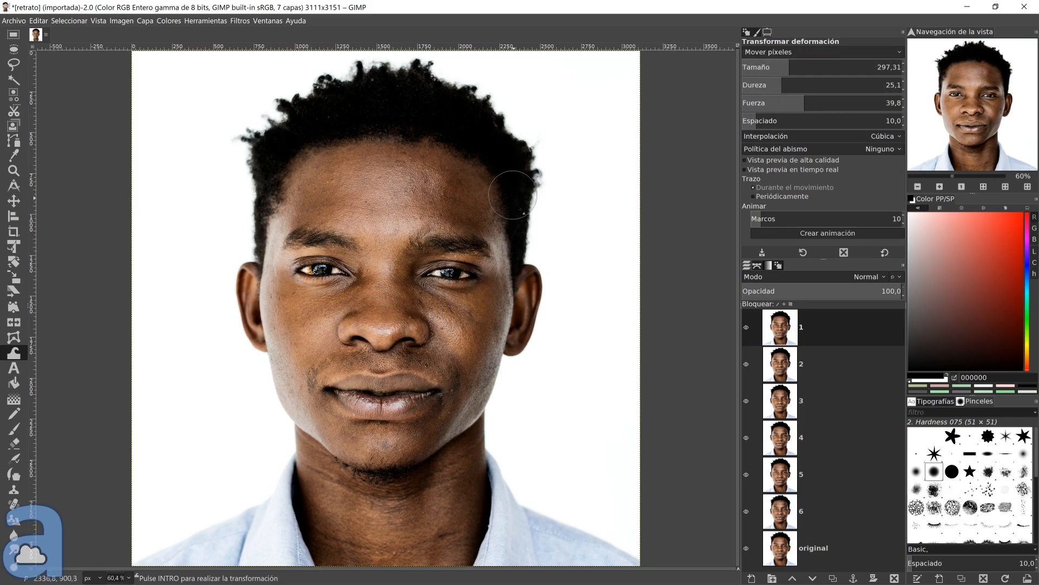
{"action": "left_click_drag", "start_coordinate": [790, 65], "coordinate": [849, 67]}
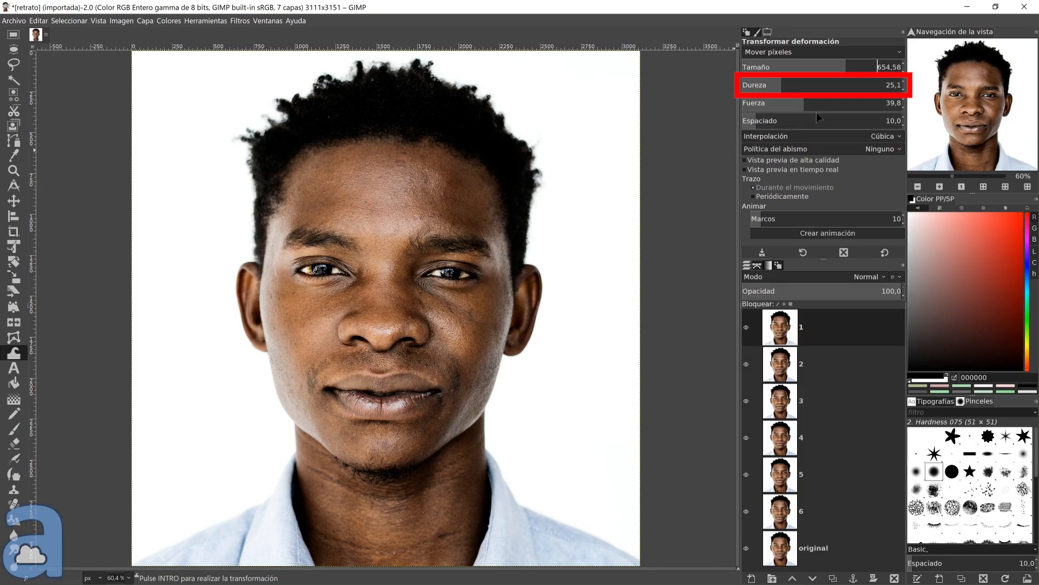
Set the warp hardness to 100, try smearing the cheek and ear near the jaw, and cancel the deformation
{"action": "left_click_drag", "start_coordinate": [809, 84], "coordinate": [903, 84]}
{"action": "mouse_move", "coordinate": [541, 405]}
{"action": "left_mouse_down"}
{"action": "mouse_move", "coordinate": [599, 454]}
{"action": "mouse_move", "coordinate": [585, 395]}
{"action": "mouse_move", "coordinate": [465, 400]}
{"action": "left_mouse_up"}
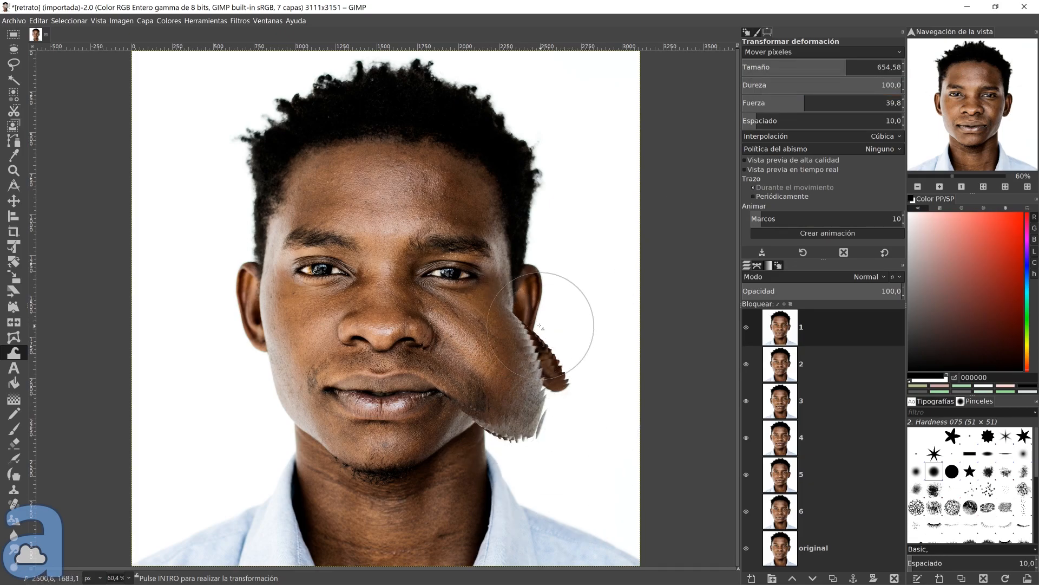
{"action": "key", "text": "Escape"}
Set the warp hardness to 22,4, try pushing the cheek outwards, and undo the strokes
{"action": "left_click_drag", "start_coordinate": [786, 85], "coordinate": [778, 85]}
{"action": "mouse_move", "coordinate": [487, 376]}
{"action": "left_mouse_down"}
{"action": "mouse_move", "coordinate": [511, 409]}
{"action": "mouse_move", "coordinate": [472, 348]}
{"action": "mouse_move", "coordinate": [517, 373]}
{"action": "mouse_move", "coordinate": [491, 450]}
{"action": "mouse_move", "coordinate": [440, 353]}
{"action": "mouse_move", "coordinate": [455, 361]}
{"action": "mouse_move", "coordinate": [478, 418]}
{"action": "mouse_move", "coordinate": [515, 371]}
{"action": "left_mouse_up"}
{"action": "key", "text": "ctrl+z"}
{"action": "key", "text": "ctrl+z"}
{"action": "key", "text": "ctrl+z"}
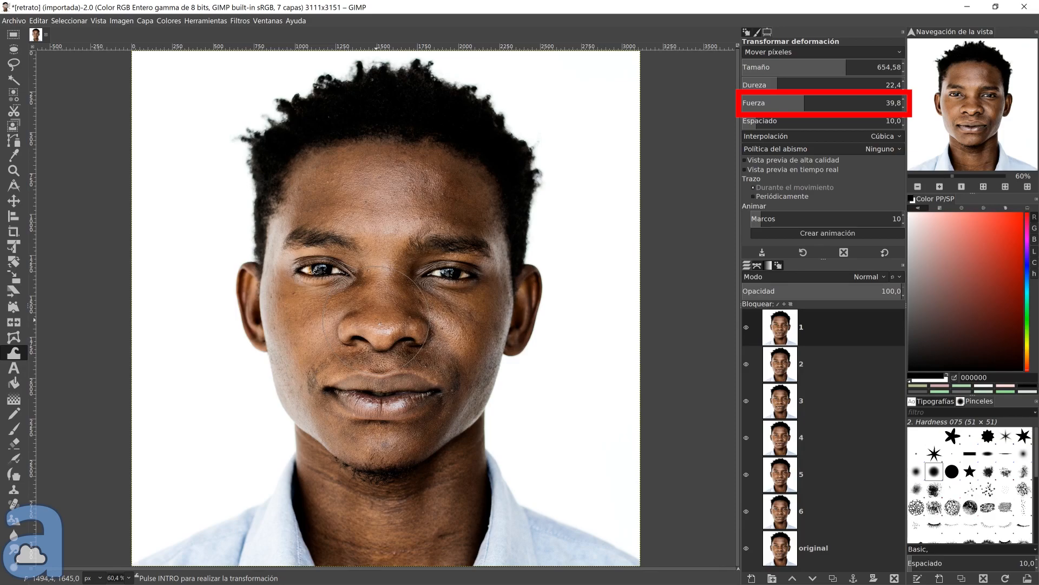
Set the warp force to 100 and hardness to 30, try stretching the nose past the jaw to the image edge, and undo it
{"action": "left_click_drag", "start_coordinate": [779, 82], "coordinate": [903, 103]}
{"action": "left_click", "coordinate": [790, 82]}
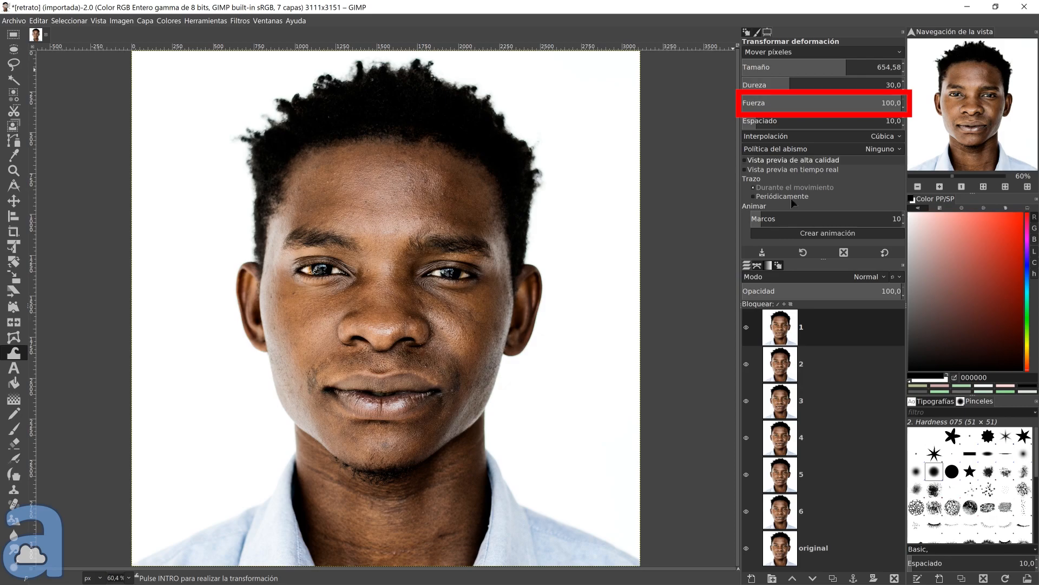
{"action": "left_click_drag", "start_coordinate": [387, 316], "coordinate": [673, 510]}
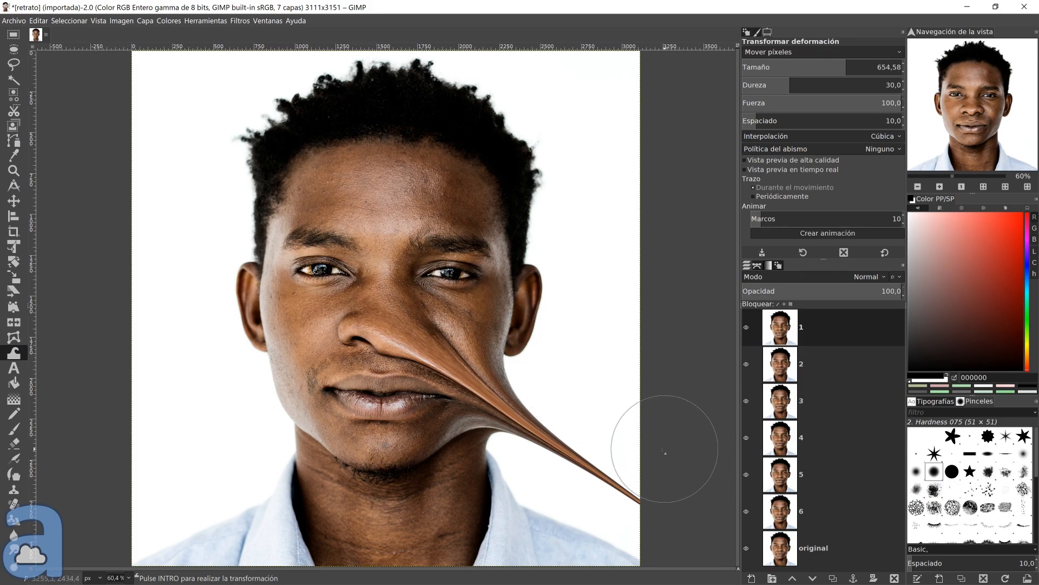
{"action": "key", "text": "ctrl+z"}
Set the warp force to 29,2, try the same diagonal pull on the nose, and undo it
{"action": "left_click_drag", "start_coordinate": [861, 103], "coordinate": [781, 115]}
{"action": "mouse_move", "coordinate": [380, 310]}
{"action": "left_mouse_down"}
{"action": "mouse_move", "coordinate": [401, 336]}
{"action": "mouse_move", "coordinate": [626, 487]}
{"action": "left_mouse_up"}
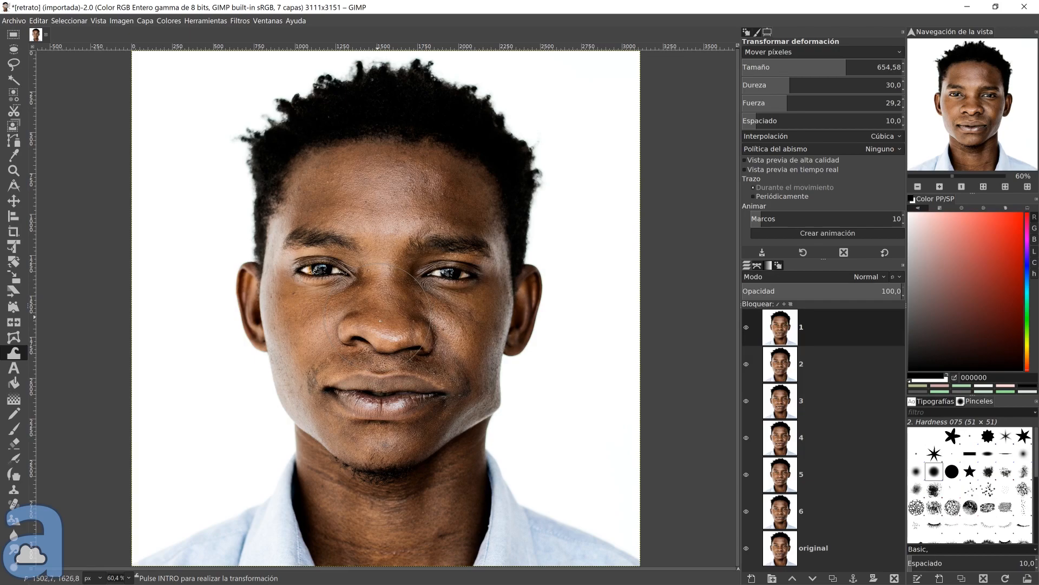
{"action": "key", "text": "ctrl+z"}
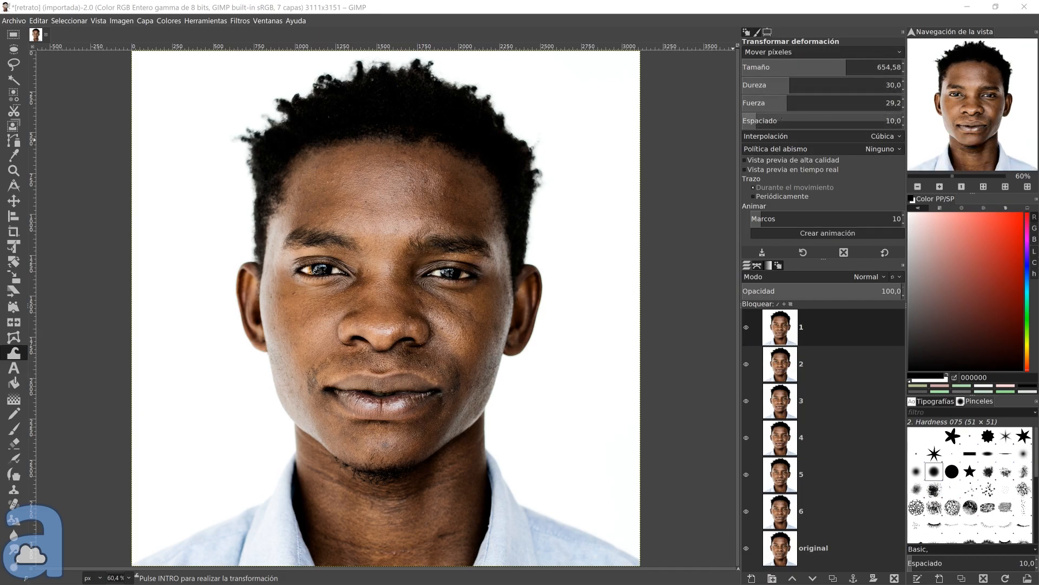
Slightly enlarge the nose on layer 1 using Agrandar área with a brush size of 932,27
{"action": "left_click", "coordinate": [780, 53]}
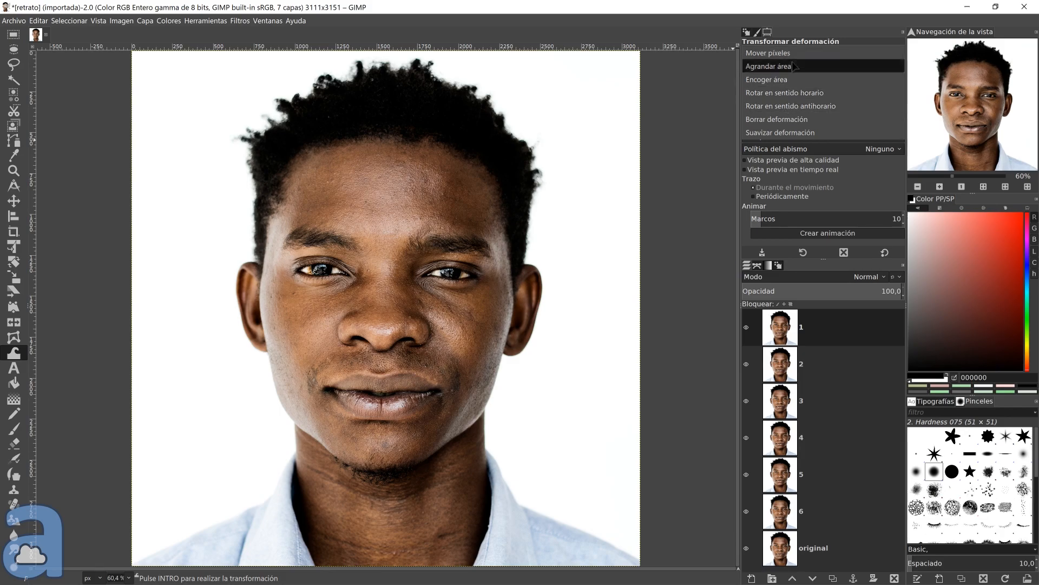
{"action": "left_click", "coordinate": [785, 68]}
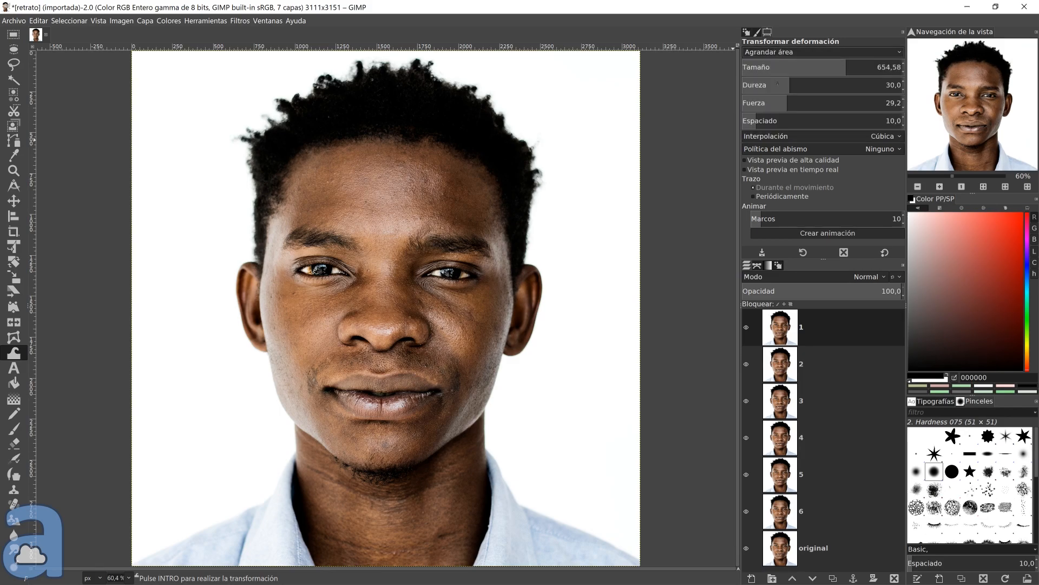
{"action": "left_click_drag", "start_coordinate": [869, 70], "coordinate": [895, 68]}
{"action": "left_click_drag", "start_coordinate": [4, 68], "coordinate": [5, 68]}
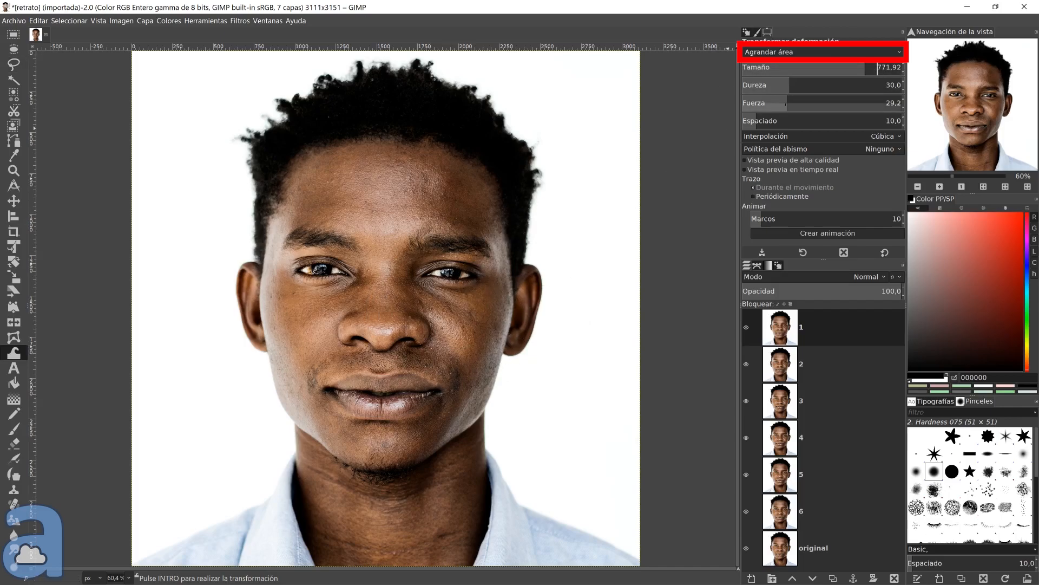
{"action": "left_click_drag", "start_coordinate": [882, 66], "coordinate": [890, 67]}
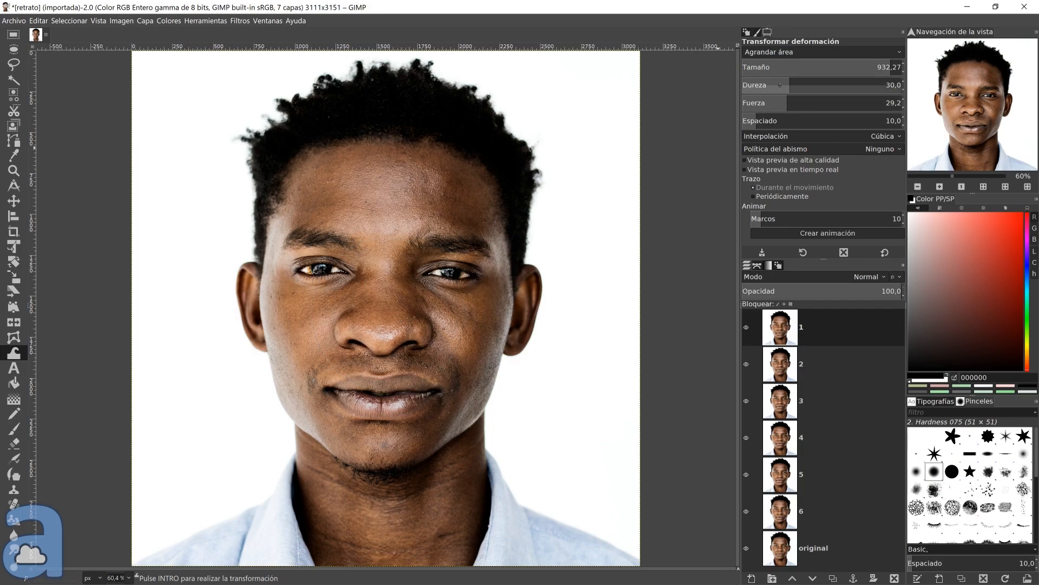
Set the warp hardness to 41 and force to 76,5, and enlarge the nose further at its centre and both nostrils
{"action": "left_click_drag", "start_coordinate": [822, 83], "coordinate": [836, 82]}
{"action": "left_click", "coordinate": [837, 100]}
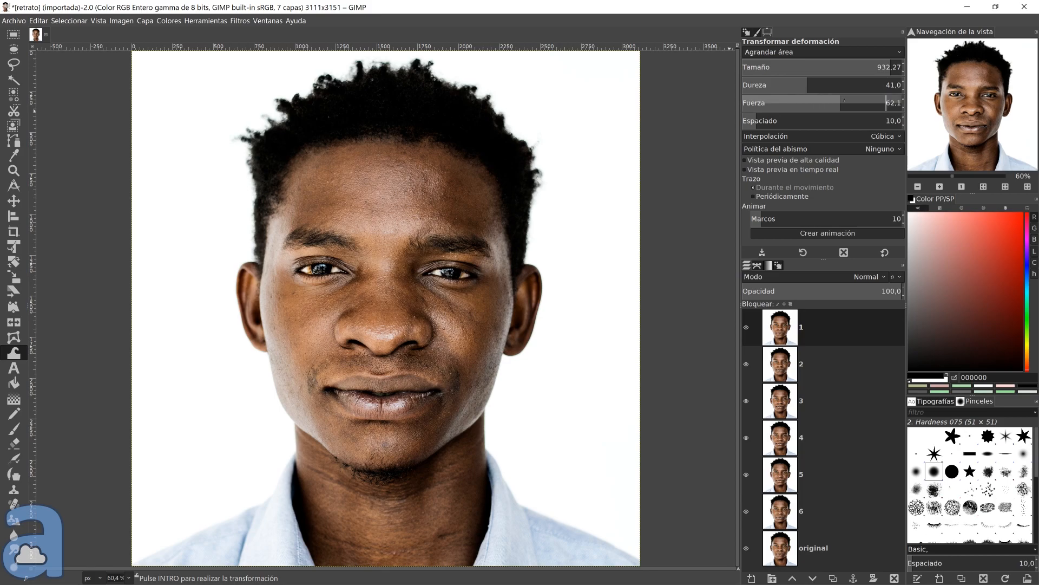
{"action": "left_click", "coordinate": [384, 318]}
{"action": "left_click", "coordinate": [381, 320]}
{"action": "left_click", "coordinate": [351, 324]}
{"action": "left_click", "coordinate": [412, 323]}
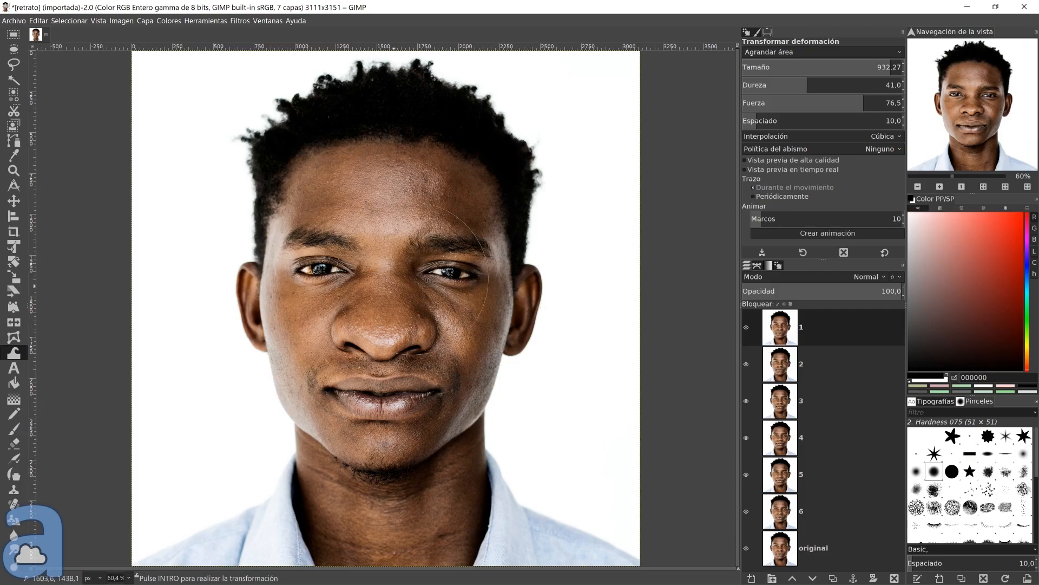
Hide layer 1 and switch the warp mode to Encoger área with layer 2 selected
{"action": "left_click", "coordinate": [748, 327]}
{"action": "left_click", "coordinate": [818, 361]}
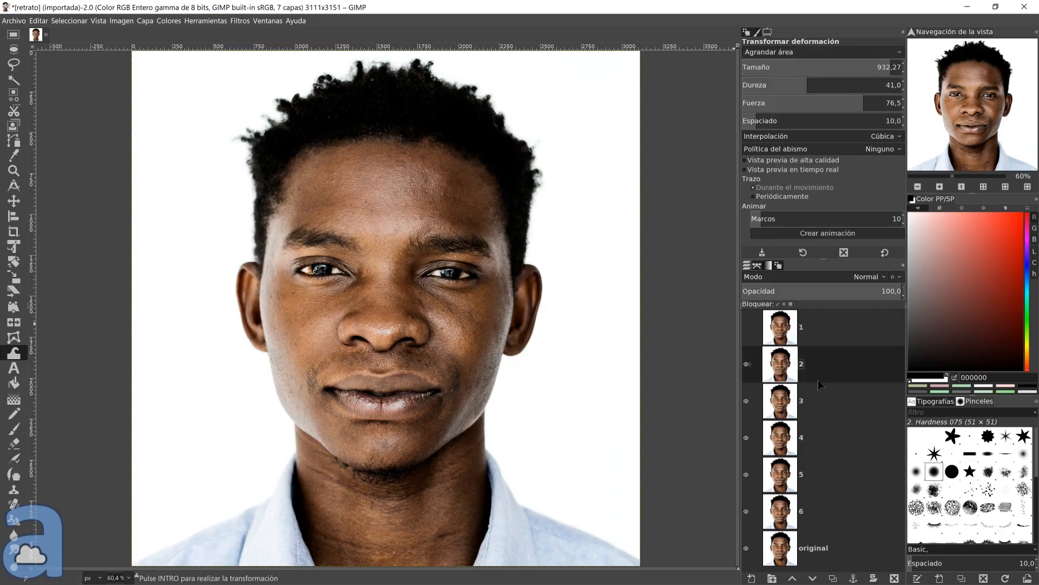
{"action": "left_click", "coordinate": [813, 49]}
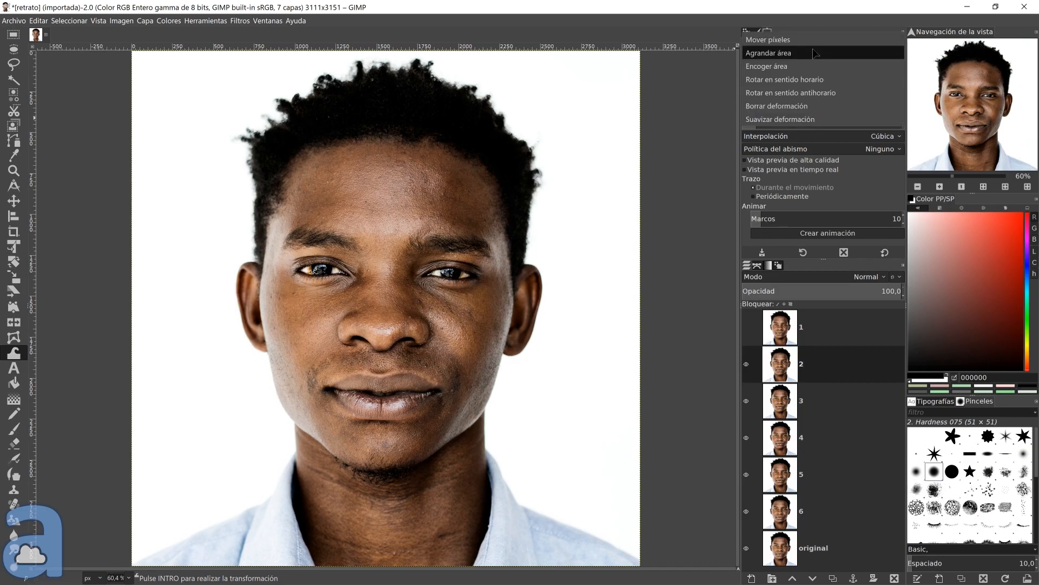
{"action": "left_click", "coordinate": [810, 66]}
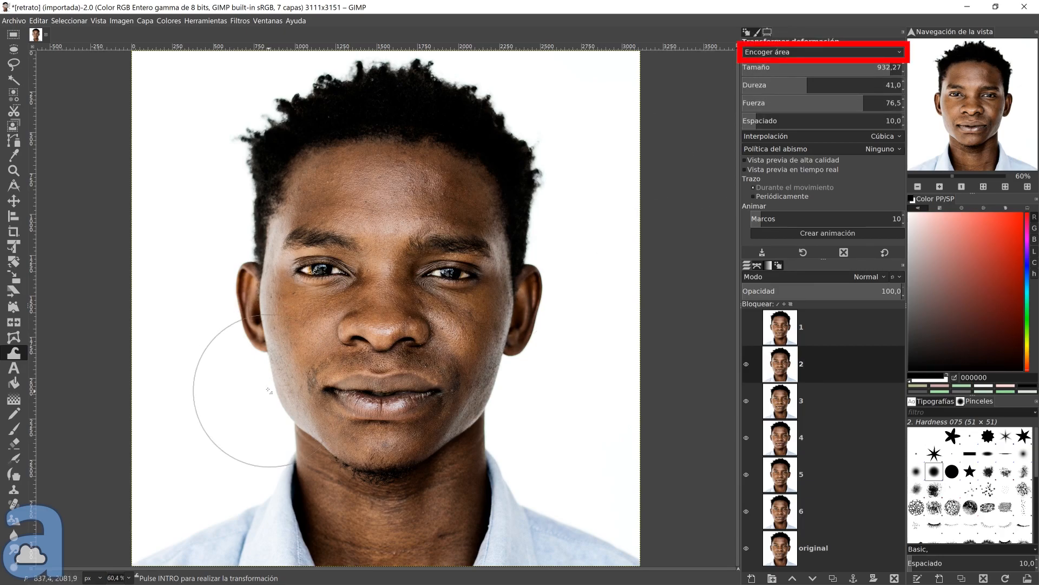
Shrink the nose on layer 2 with Encoger área at a brush size of 932,27
{"action": "left_click", "coordinate": [382, 320]}
{"action": "left_click", "coordinate": [381, 320]}
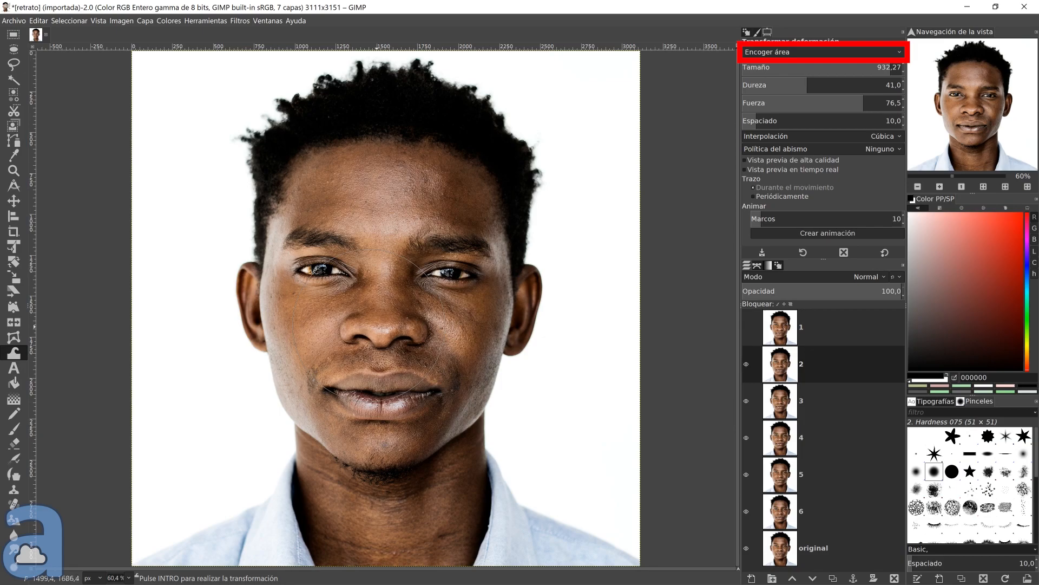
{"action": "left_click_drag", "start_coordinate": [381, 319], "coordinate": [390, 324]}
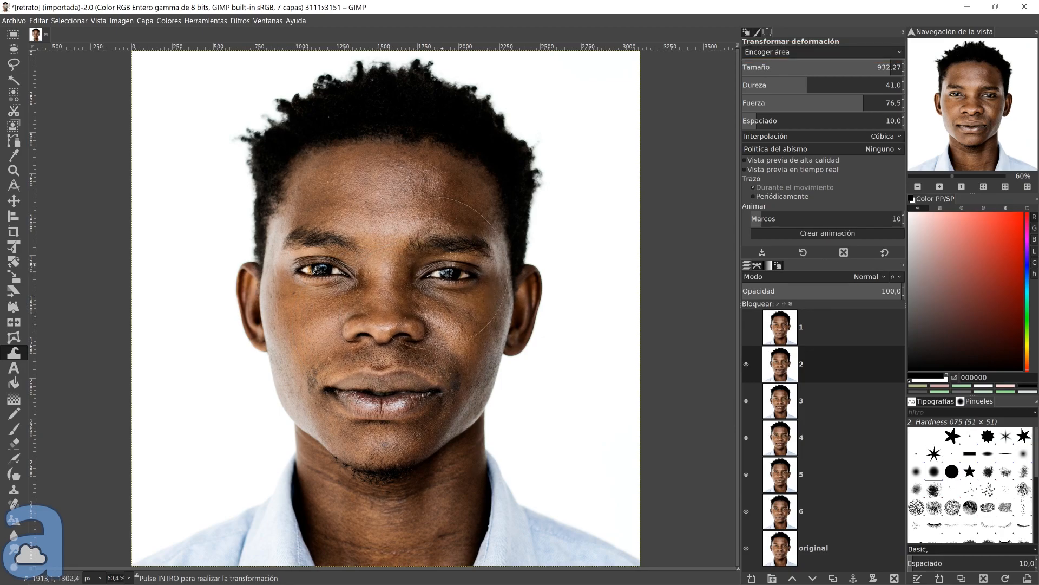
Shrink the mouth on layer 2 with repeated Encoger área strokes across the centre and both ends of the lips
{"action": "left_click", "coordinate": [382, 396]}
{"action": "left_click", "coordinate": [380, 393]}
{"action": "left_click", "coordinate": [378, 385]}
{"action": "left_click", "coordinate": [400, 386]}
{"action": "left_click", "coordinate": [399, 387]}
{"action": "left_click", "coordinate": [398, 387]}
{"action": "left_click", "coordinate": [373, 386]}
{"action": "left_click", "coordinate": [353, 387]}
{"action": "left_click", "coordinate": [406, 389]}
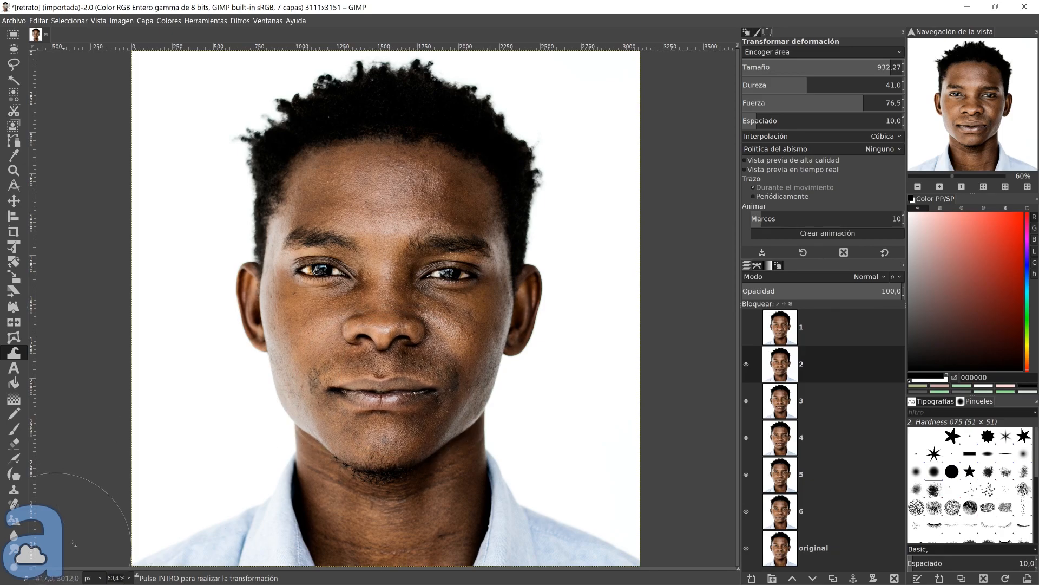
Toggle layer 2's visibility to compare the shrunken features with the unwarped portrait, and leave the layer hidden
{"action": "left_click", "coordinate": [746, 364]}
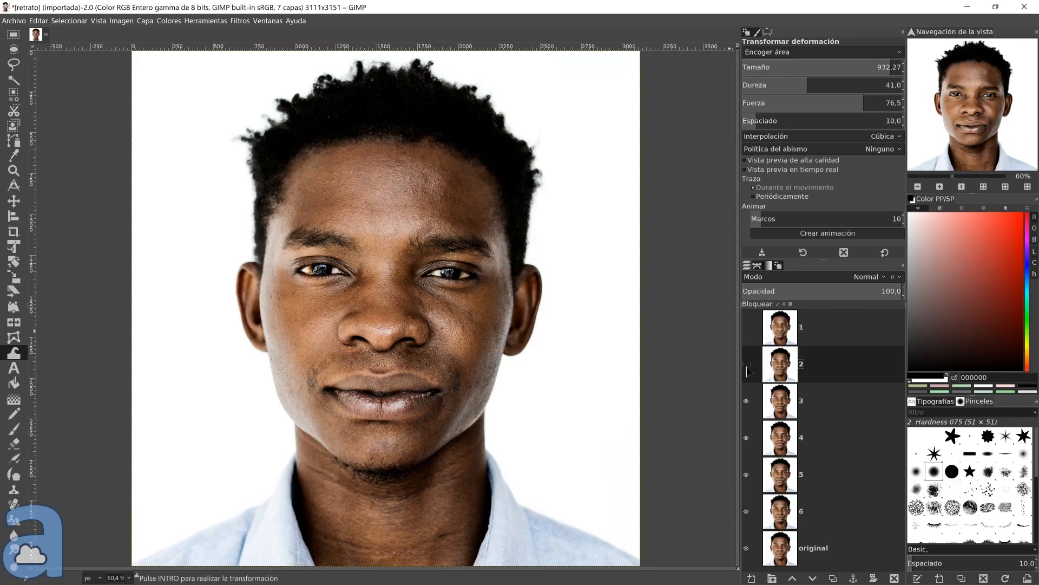
{"action": "left_click", "coordinate": [747, 364]}
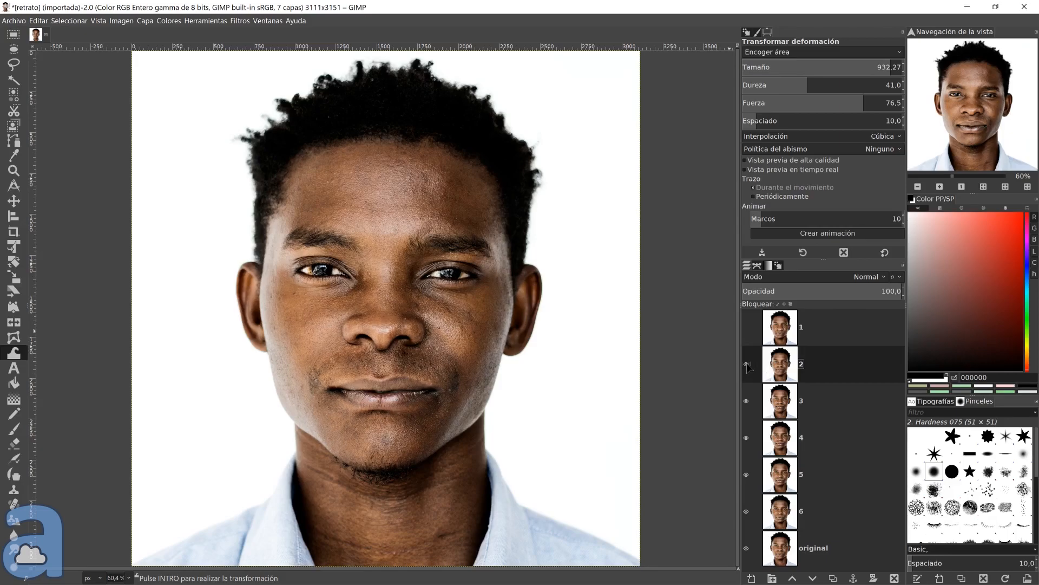
{"action": "left_click", "coordinate": [747, 365]}
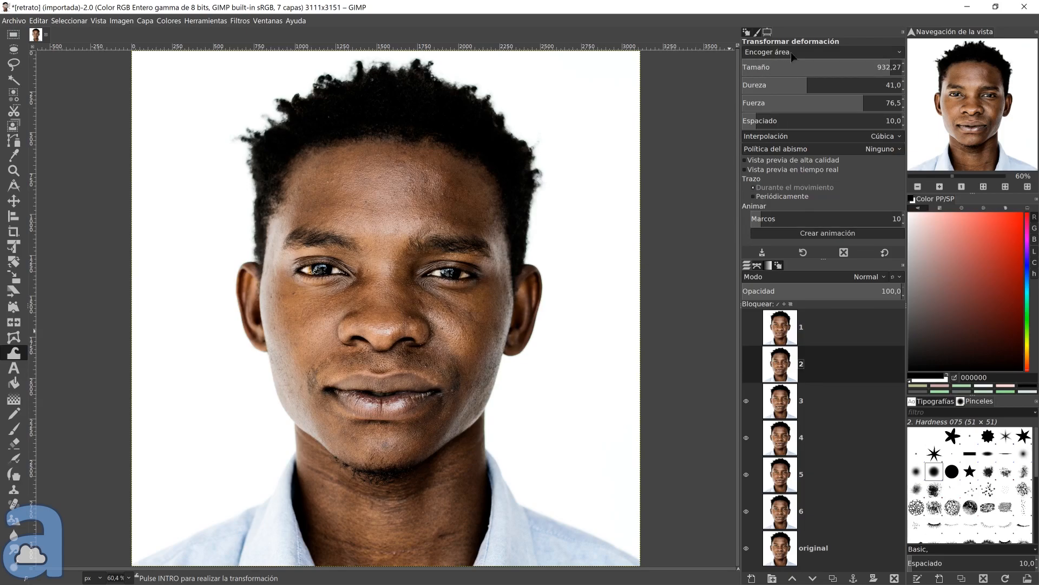
Twist the nose clockwise on layer 3 with the warp mode Rotar en sentido horario
{"action": "left_click", "coordinate": [799, 393]}
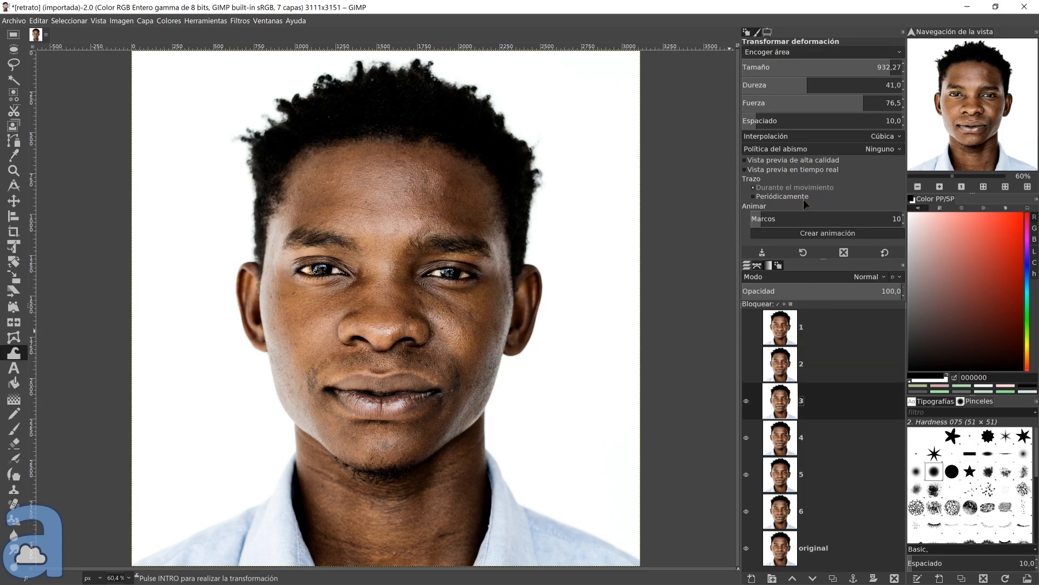
{"action": "left_click", "coordinate": [817, 53]}
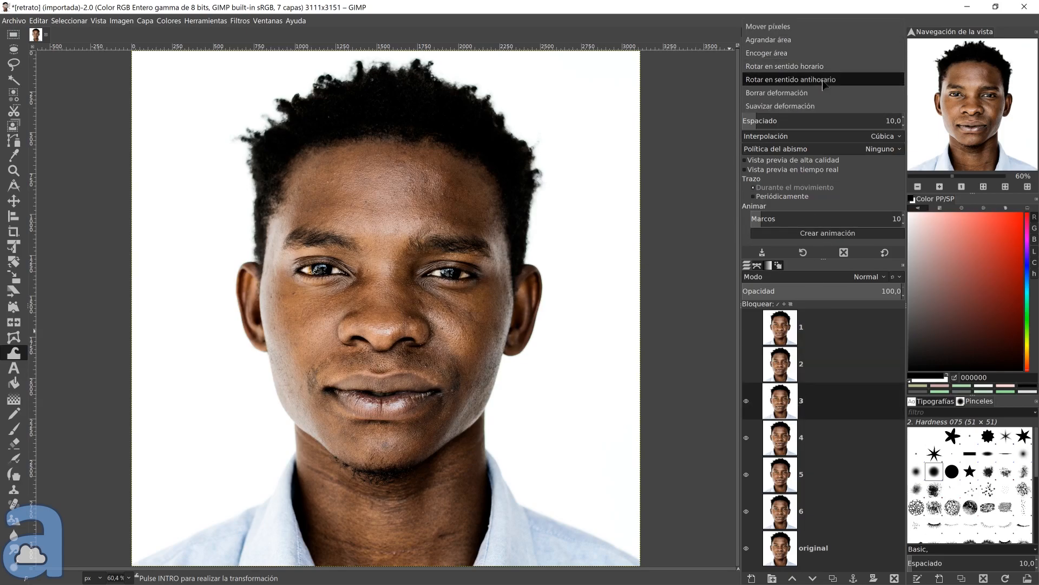
{"action": "left_click", "coordinate": [823, 67]}
{"action": "left_click", "coordinate": [386, 322]}
{"action": "left_click", "coordinate": [388, 316]}
{"action": "left_click", "coordinate": [388, 319]}
{"action": "left_click", "coordinate": [387, 319]}
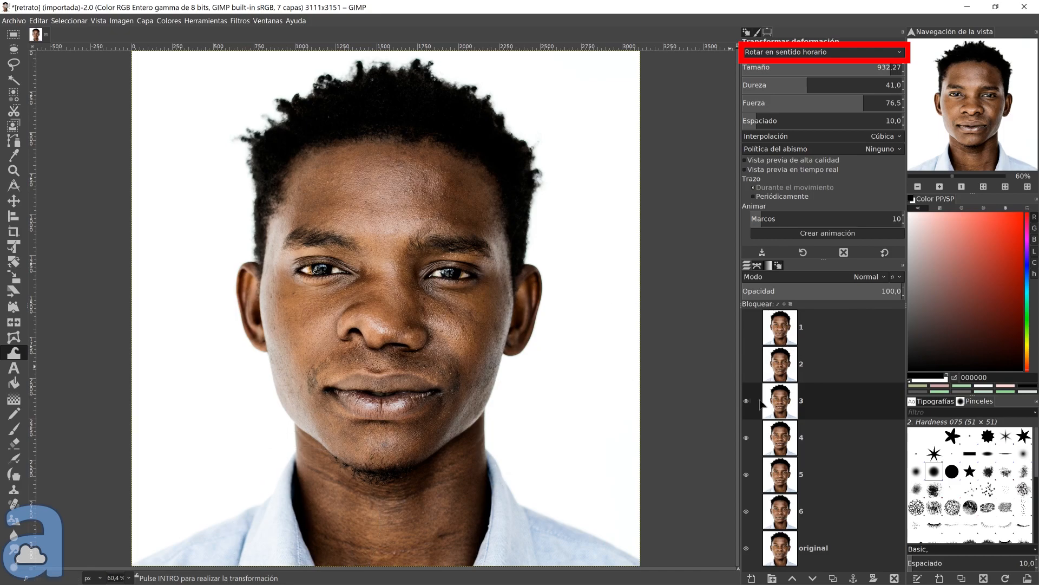
Hide layer 3 and push the forehead and hairline upward on layer 4 with Mover píxeles
{"action": "left_click", "coordinate": [747, 405]}
{"action": "left_click", "coordinate": [822, 441]}
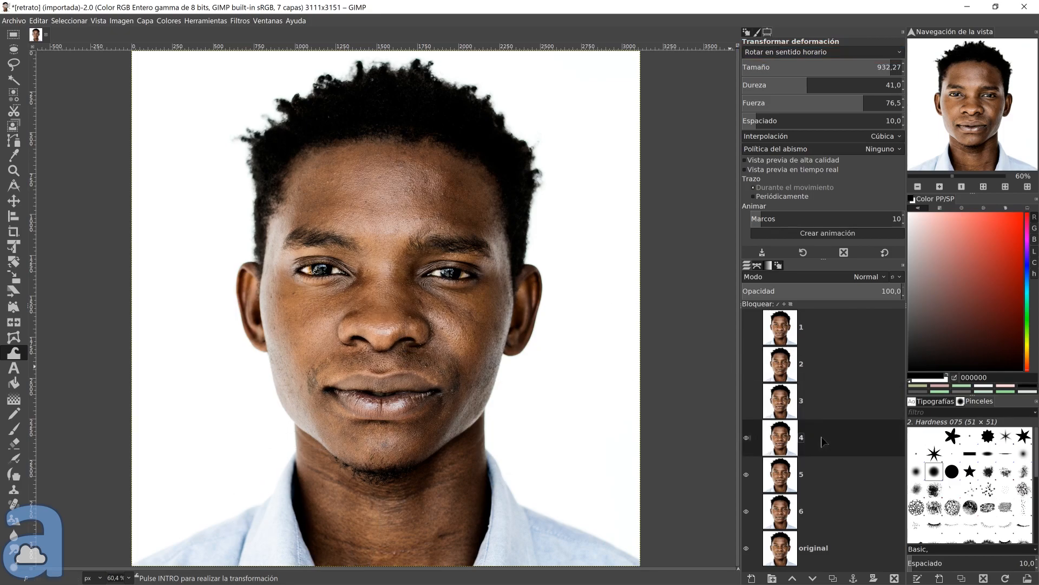
{"action": "left_click", "coordinate": [833, 51]}
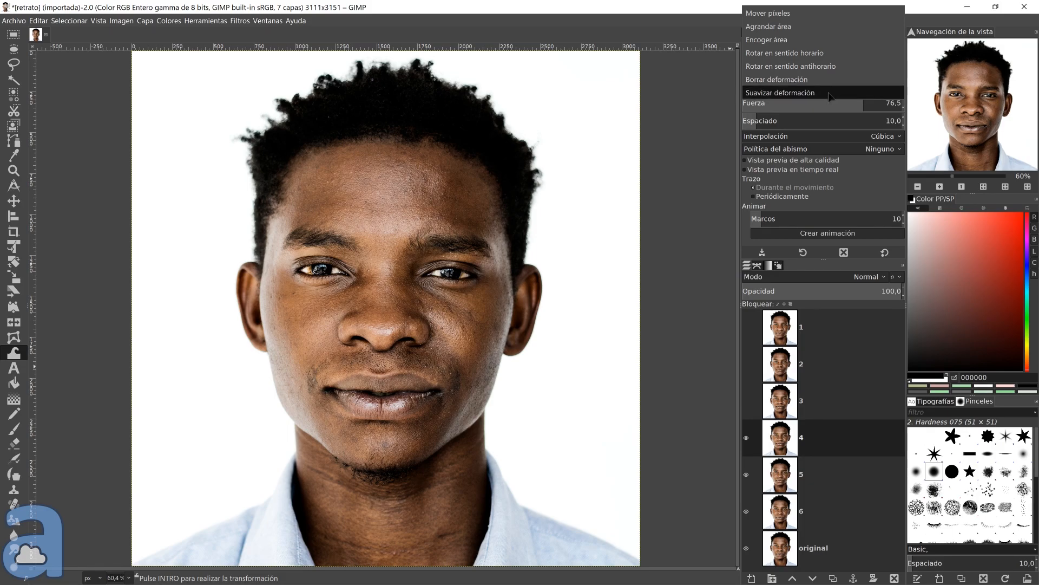
{"action": "left_click", "coordinate": [798, 17]}
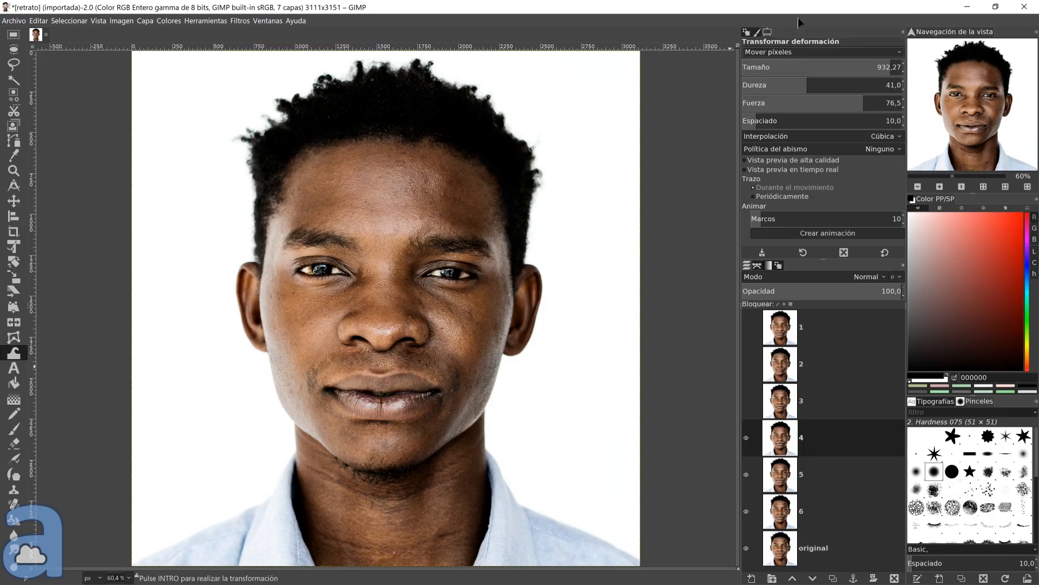
{"action": "mouse_move", "coordinate": [416, 208]}
{"action": "left_mouse_down"}
{"action": "mouse_move", "coordinate": [478, 108]}
{"action": "mouse_move", "coordinate": [466, 147]}
{"action": "mouse_move", "coordinate": [385, 179]}
{"action": "mouse_move", "coordinate": [297, 125]}
{"action": "mouse_move", "coordinate": [380, 175]}
{"action": "mouse_move", "coordinate": [345, 115]}
{"action": "mouse_move", "coordinate": [395, 165]}
{"action": "mouse_move", "coordinate": [377, 178]}
{"action": "left_mouse_up"}
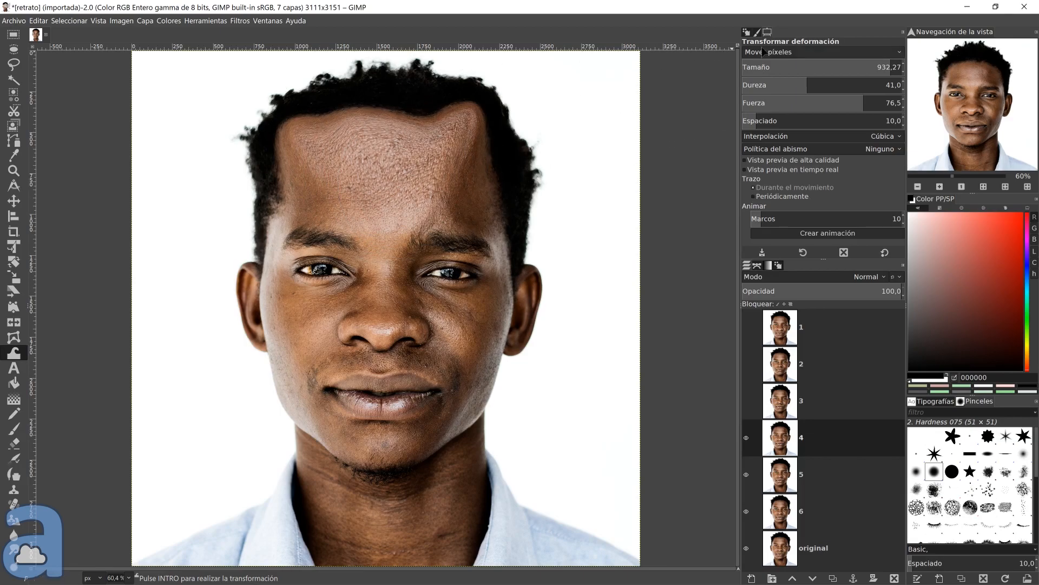
Soften the raised hairline and forehead on layer 4 with Suavizar deformación
{"action": "left_click", "coordinate": [810, 51]}
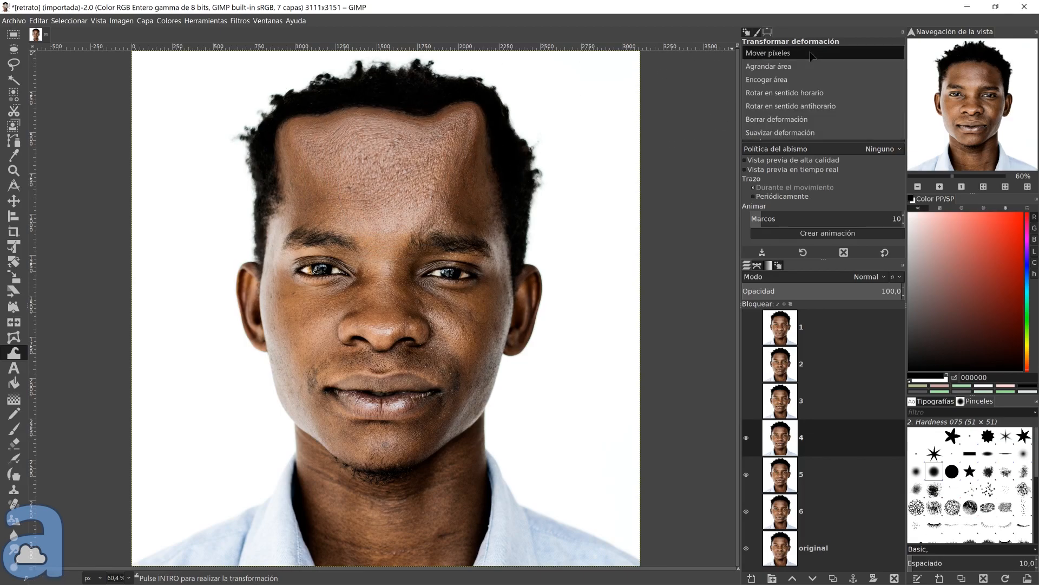
{"action": "left_click", "coordinate": [810, 132]}
{"action": "mouse_move", "coordinate": [441, 118]}
{"action": "left_mouse_down"}
{"action": "mouse_move", "coordinate": [442, 111]}
{"action": "mouse_move", "coordinate": [454, 122]}
{"action": "mouse_move", "coordinate": [393, 122]}
{"action": "mouse_move", "coordinate": [385, 112]}
{"action": "mouse_move", "coordinate": [286, 135]}
{"action": "mouse_move", "coordinate": [331, 206]}
{"action": "mouse_move", "coordinate": [292, 165]}
{"action": "left_mouse_up"}
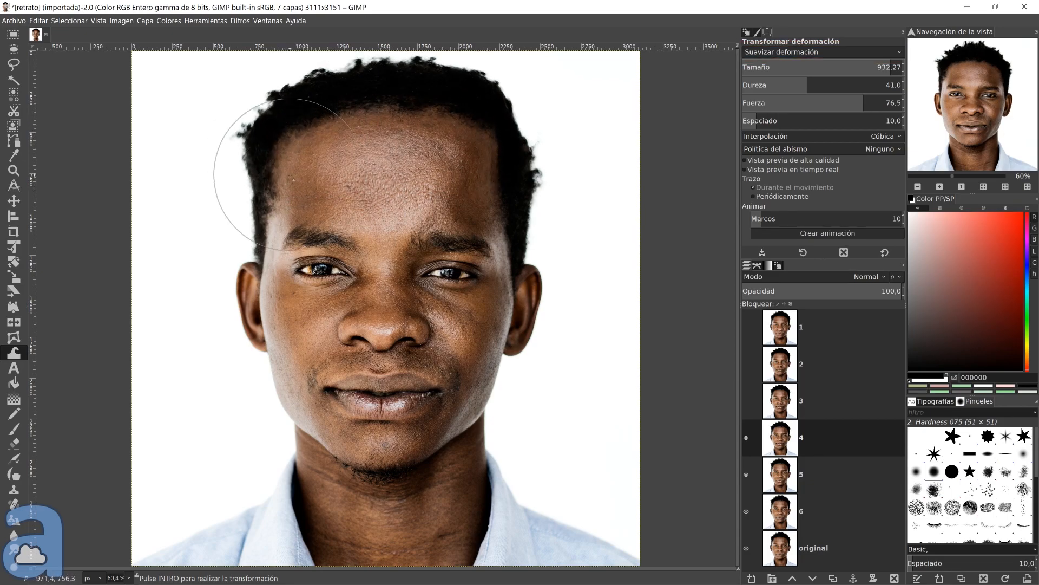
{"action": "left_click_drag", "start_coordinate": [463, 151], "coordinate": [470, 158]}
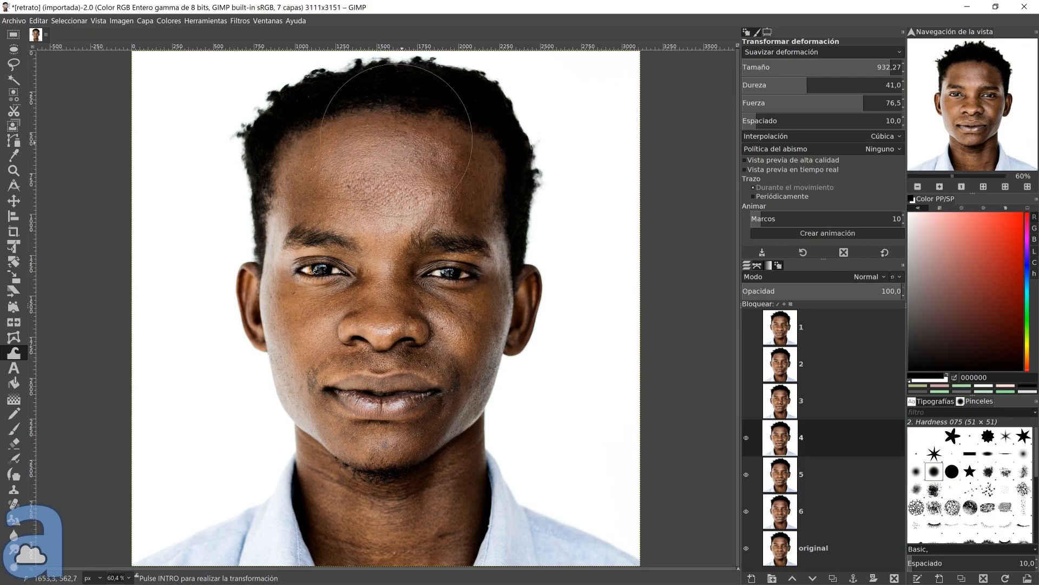
Erase the hairline and forehead warp on layer 4 with Borrar deformación
{"action": "left_click", "coordinate": [822, 52]}
{"action": "left_click", "coordinate": [817, 44]}
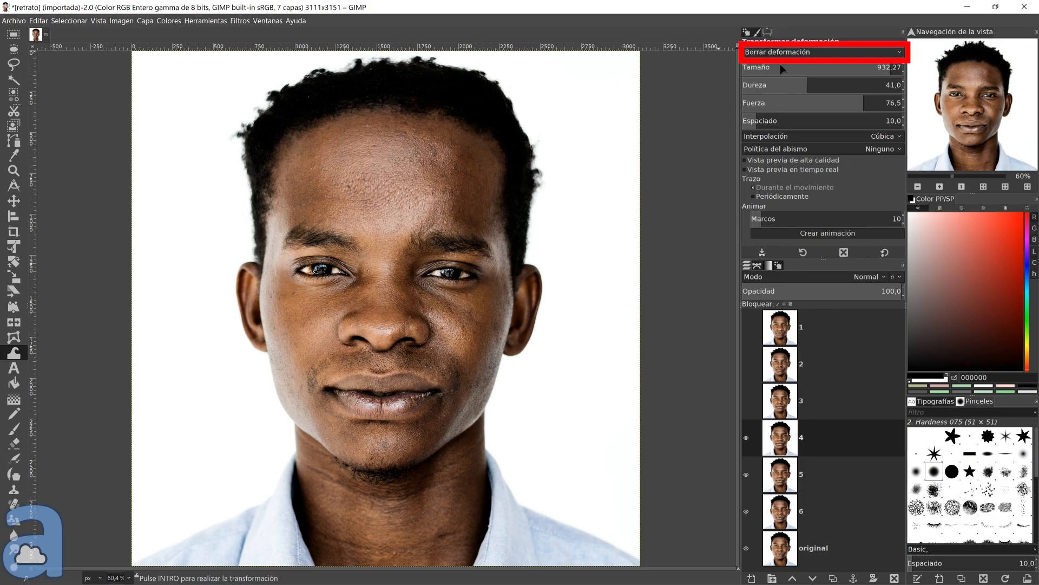
{"action": "mouse_move", "coordinate": [432, 100]}
{"action": "left_mouse_down"}
{"action": "mouse_move", "coordinate": [311, 135]}
{"action": "mouse_move", "coordinate": [346, 173]}
{"action": "mouse_move", "coordinate": [448, 166]}
{"action": "mouse_move", "coordinate": [479, 234]}
{"action": "mouse_move", "coordinate": [512, 216]}
{"action": "mouse_move", "coordinate": [287, 223]}
{"action": "mouse_move", "coordinate": [398, 208]}
{"action": "left_mouse_up"}
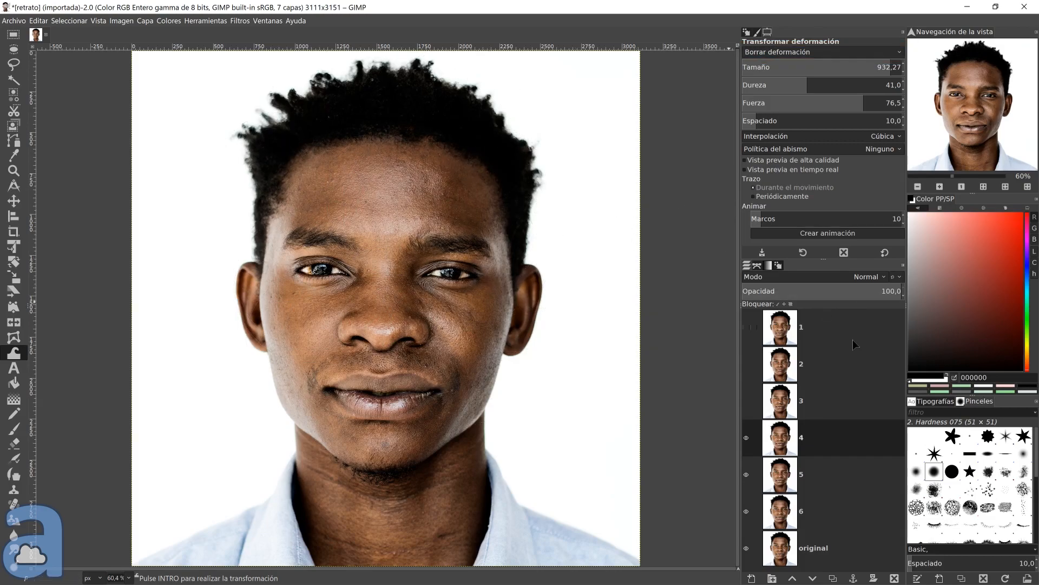
{"action": "left_click", "coordinate": [832, 56]}
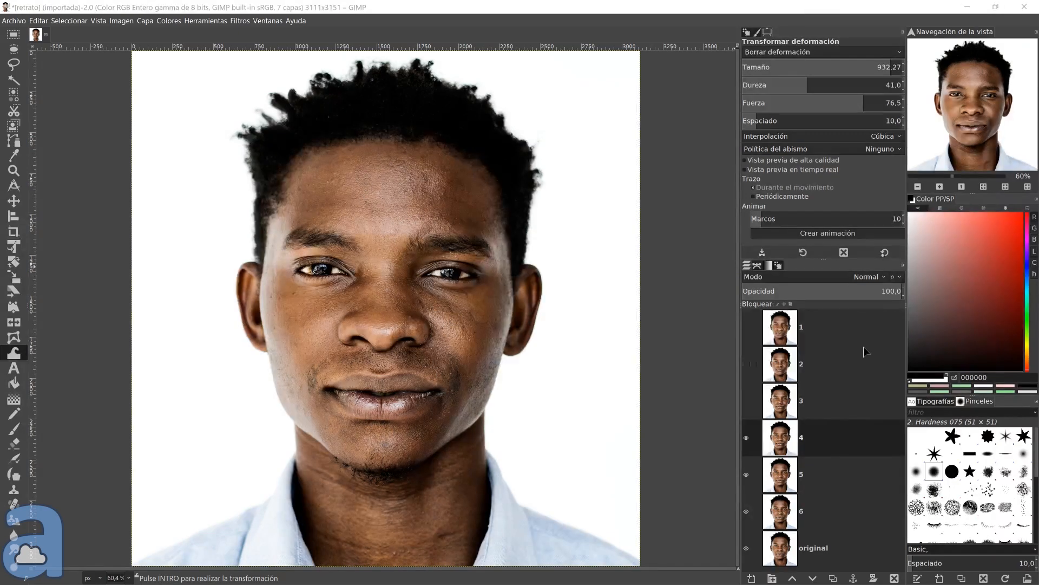
Push the cheeks, jaw and both ears inward on layer 4 with Mover píxeles
{"action": "left_click", "coordinate": [780, 53]}
{"action": "left_click", "coordinate": [768, 8]}
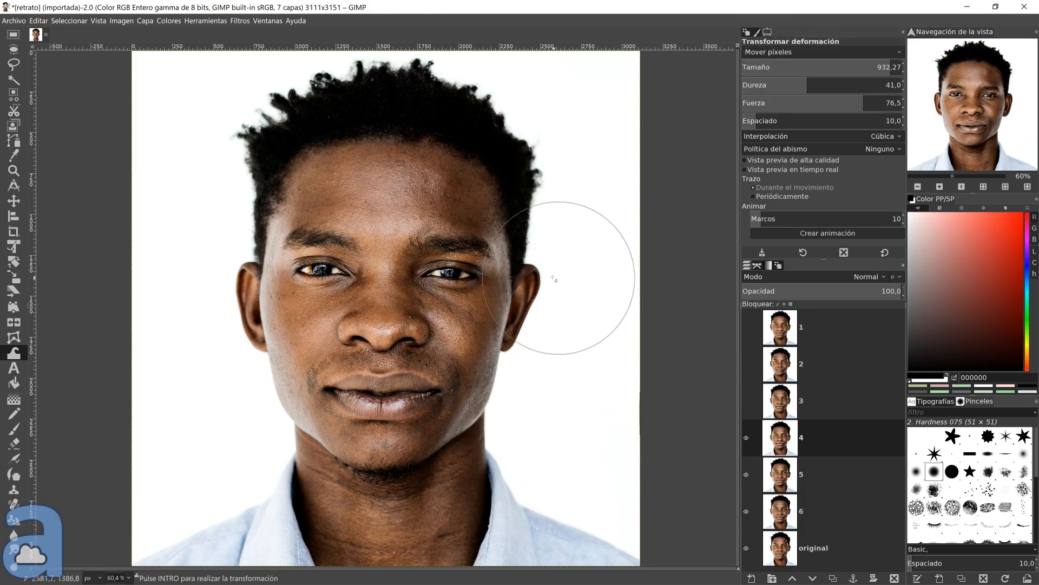
{"action": "left_click_drag", "start_coordinate": [243, 390], "coordinate": [270, 400]}
{"action": "left_click_drag", "start_coordinate": [225, 263], "coordinate": [246, 264]}
{"action": "left_click_drag", "start_coordinate": [576, 255], "coordinate": [553, 255]}
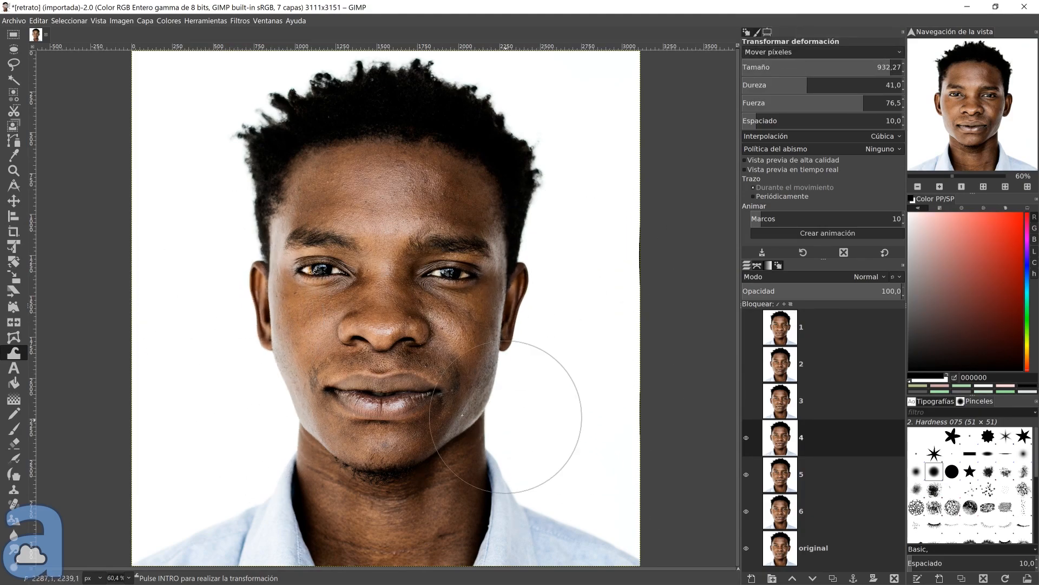
{"action": "left_click_drag", "start_coordinate": [219, 329], "coordinate": [237, 329]}
Shrink the nose and mouth on layer 4 with Encoger área, and smooth the face with Suavizar deformación
{"action": "left_click", "coordinate": [821, 52]}
{"action": "left_click", "coordinate": [780, 82]}
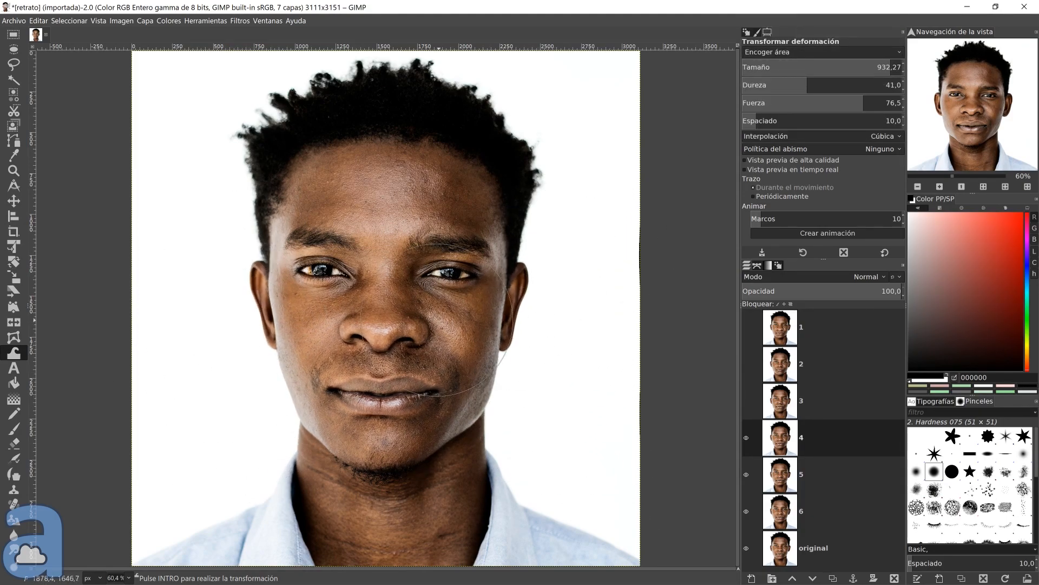
{"action": "left_click", "coordinate": [821, 52]}
{"action": "left_click", "coordinate": [861, 109]}
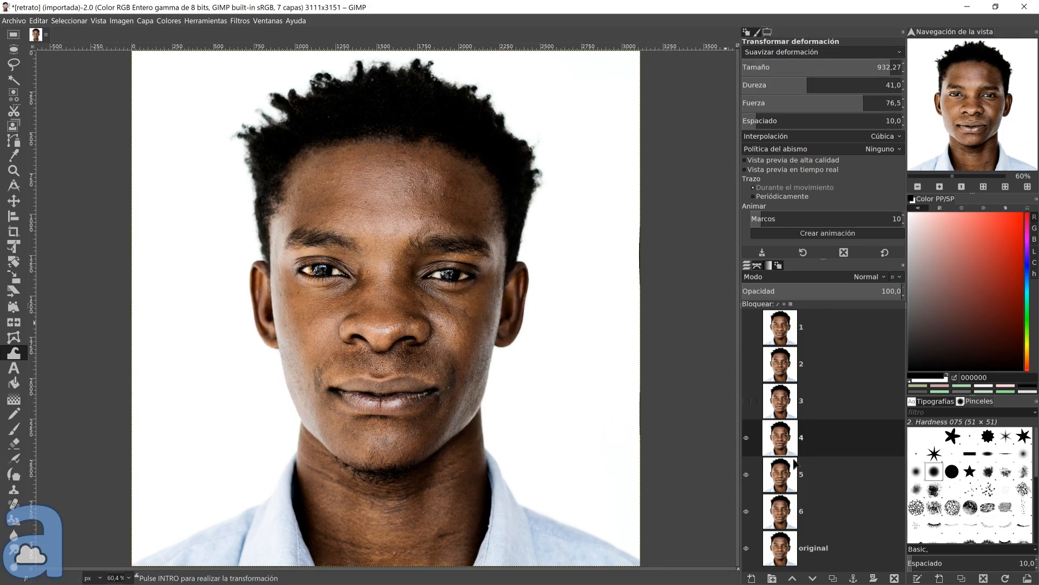
Toggle layer 4's visibility several times to compare the slimmed face with the original, and leave it hidden
{"action": "left_click", "coordinate": [747, 438]}
{"action": "left_click", "coordinate": [747, 437]}
{"action": "left_click", "coordinate": [746, 438]}
{"action": "left_click", "coordinate": [746, 437]}
{"action": "left_click", "coordinate": [747, 437]}
On layer 5, enlarge the mouth and chin with Agrandar área at a brush size of 1352,19
{"action": "left_click", "coordinate": [841, 476]}
{"action": "left_click", "coordinate": [630, 241]}
{"action": "left_click", "coordinate": [819, 52]}
{"action": "left_click", "coordinate": [812, 23]}
{"action": "left_click_drag", "start_coordinate": [867, 65], "coordinate": [957, 65]}
{"action": "mouse_move", "coordinate": [417, 377]}
{"action": "left_mouse_down"}
{"action": "mouse_move", "coordinate": [404, 438]}
{"action": "mouse_move", "coordinate": [381, 476]}
{"action": "left_mouse_up"}
Pull both sides of the jaw outward and down on layer 5 with Mover píxeles
{"action": "left_click", "coordinate": [812, 52]}
{"action": "left_click", "coordinate": [807, 38]}
{"action": "left_click_drag", "start_coordinate": [322, 428], "coordinate": [289, 455]}
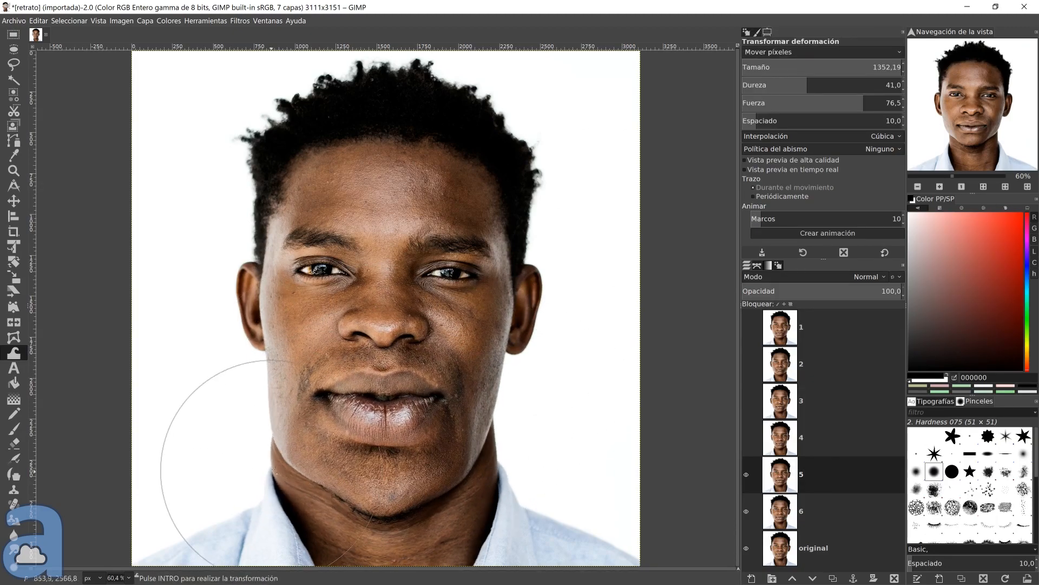
{"action": "left_click_drag", "start_coordinate": [458, 431], "coordinate": [482, 458]}
Smooth the widened jaw and face outline on layer 5 with Suavizar deformación at a brush size of 575,00
{"action": "left_click", "coordinate": [800, 53]}
{"action": "left_click", "coordinate": [802, 132]}
{"action": "left_click", "coordinate": [834, 64]}
{"action": "mouse_move", "coordinate": [493, 496]}
{"action": "left_mouse_down"}
{"action": "mouse_move", "coordinate": [485, 471]}
{"action": "mouse_move", "coordinate": [502, 388]}
{"action": "left_mouse_up"}
{"action": "mouse_move", "coordinate": [262, 393]}
{"action": "left_mouse_down"}
{"action": "mouse_move", "coordinate": [314, 464]}
{"action": "mouse_move", "coordinate": [452, 490]}
{"action": "mouse_move", "coordinate": [263, 359]}
{"action": "mouse_move", "coordinate": [498, 420]}
{"action": "mouse_move", "coordinate": [266, 416]}
{"action": "mouse_move", "coordinate": [303, 433]}
{"action": "mouse_move", "coordinate": [309, 461]}
{"action": "mouse_move", "coordinate": [526, 351]}
{"action": "mouse_move", "coordinate": [494, 258]}
{"action": "mouse_move", "coordinate": [265, 444]}
{"action": "mouse_move", "coordinate": [480, 393]}
{"action": "mouse_move", "coordinate": [234, 315]}
{"action": "mouse_move", "coordinate": [558, 336]}
{"action": "left_mouse_up"}
Toggle layer 5's visibility to compare, and show layers 4, 3 and 2 again with layer 2 selected
{"action": "left_click", "coordinate": [747, 475]}
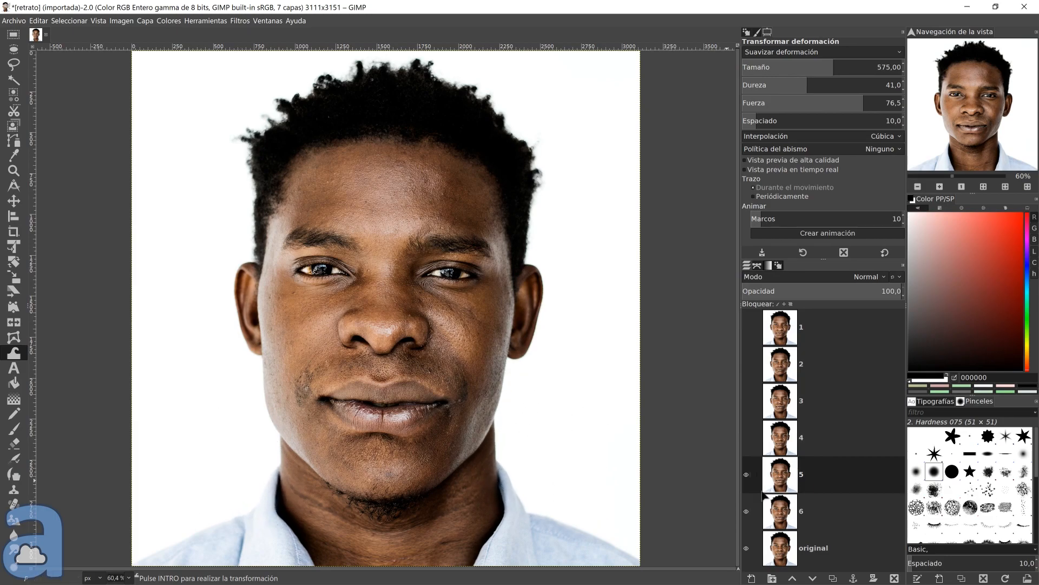
{"action": "left_click", "coordinate": [746, 437]}
{"action": "left_click", "coordinate": [746, 400]}
{"action": "left_click", "coordinate": [746, 364]}
{"action": "left_click", "coordinate": [780, 363]}
Shrink the facial features on layer 2 with Encoger área at brush size 888,25 and force 43,6
{"action": "left_click", "coordinate": [802, 51]}
{"action": "left_click", "coordinate": [785, 16]}
{"action": "left_click", "coordinate": [812, 101]}
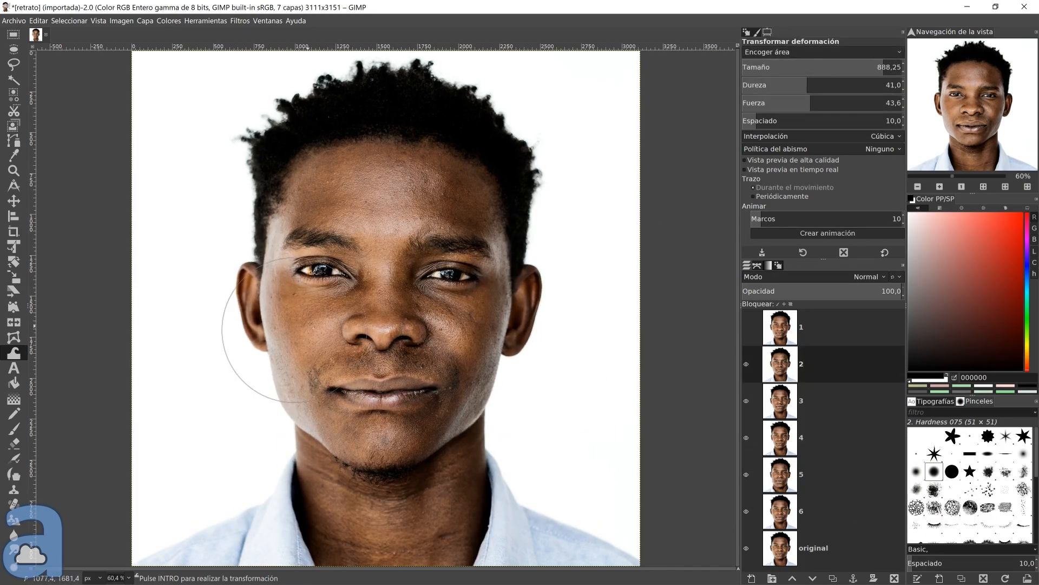
Narrow the cheeks and jaw on layer 2 with Mover píxeles, alternating with Agrandar área touch-ups
{"action": "left_click", "coordinate": [821, 52]}
{"action": "left_click", "coordinate": [785, 23]}
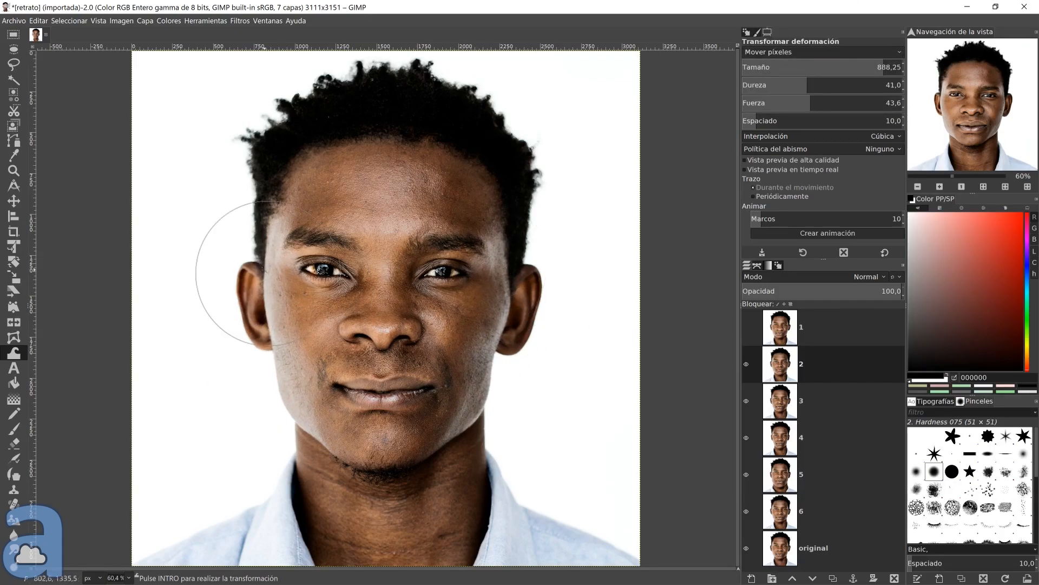
{"action": "left_click", "coordinate": [822, 51]}
{"action": "left_click", "coordinate": [785, 65]}
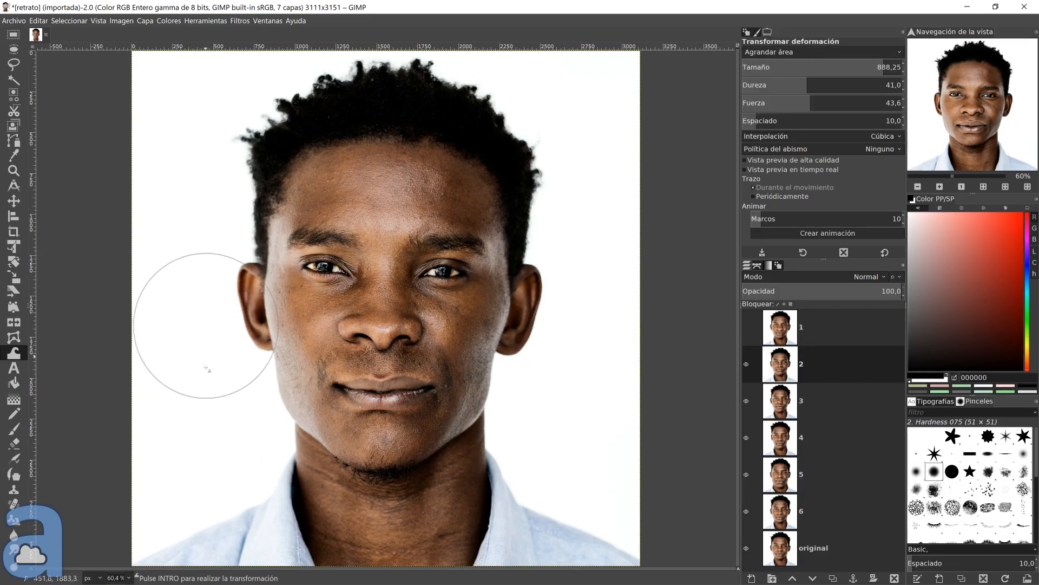
{"action": "left_click", "coordinate": [821, 52]}
{"action": "left_click", "coordinate": [809, 40]}
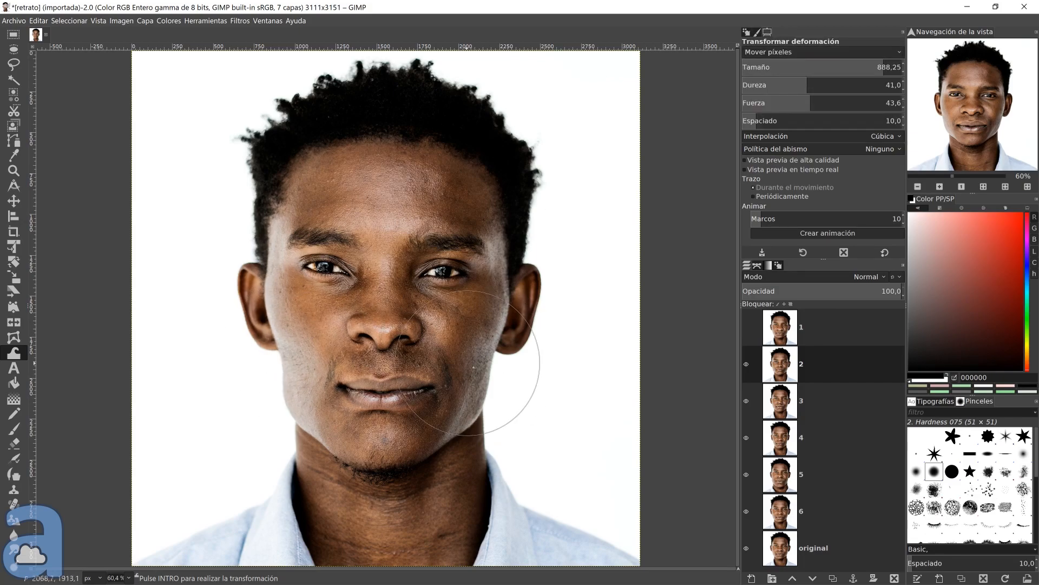
Try to shrink the whole portrait on layer 2 with Encoger área at a brush size of 6330,26
{"action": "left_click", "coordinate": [821, 51]}
{"action": "left_click", "coordinate": [785, 79]}
{"action": "left_click", "coordinate": [882, 69]}
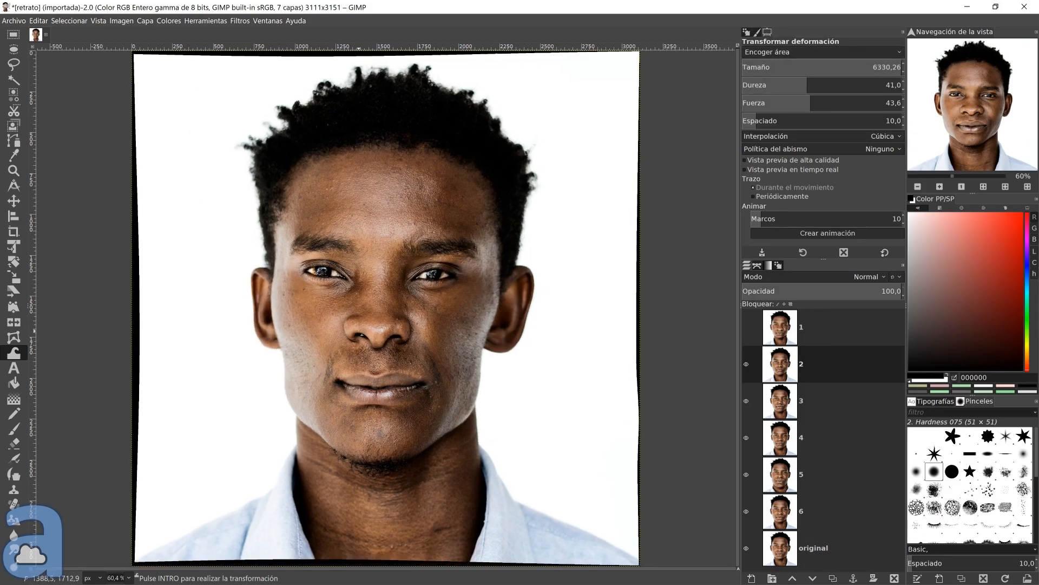
Reduce the brush size to 801,89 and smooth the warped face on layer 2 with Suavizar deformación
{"action": "left_click", "coordinate": [869, 67]}
{"action": "left_click", "coordinate": [822, 51]}
{"action": "left_click", "coordinate": [785, 66]}
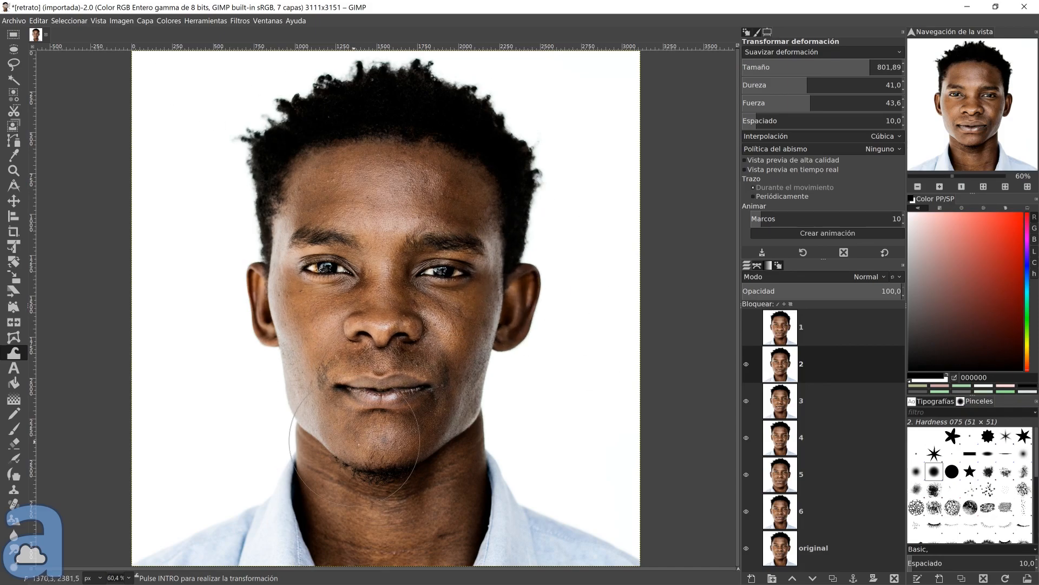
Show layer 1 and enlarge both ears on it with Agrandar área
{"action": "left_click", "coordinate": [746, 327]}
{"action": "left_click", "coordinate": [804, 328]}
{"action": "left_click", "coordinate": [812, 52]}
{"action": "left_click", "coordinate": [785, 22]}
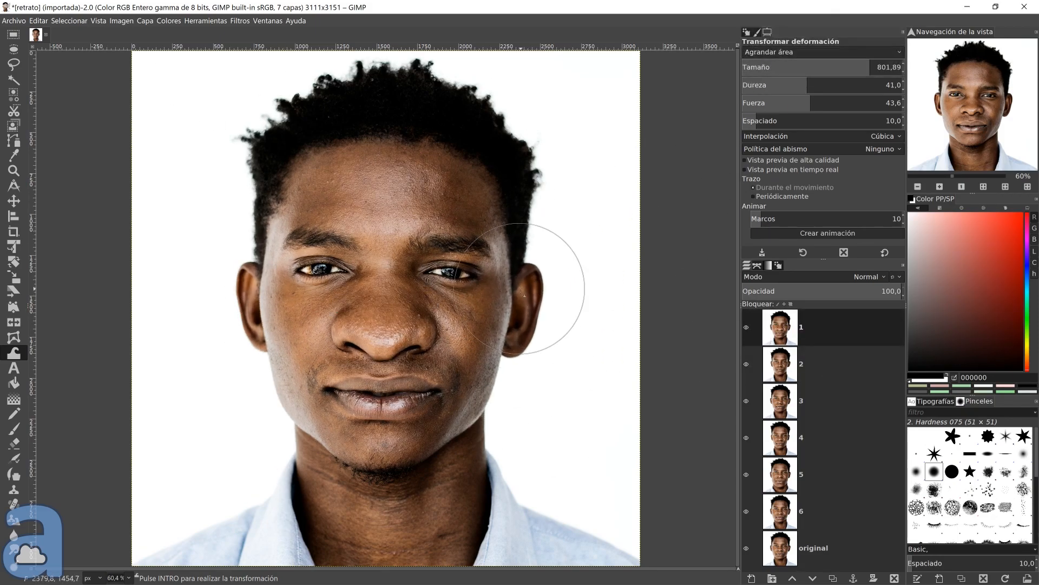
Try to smooth the enlarged nose on layer 1 with Suavizar deformación, restarting the Warp Transform tool
{"action": "left_click", "coordinate": [835, 51]}
{"action": "left_click", "coordinate": [812, 109]}
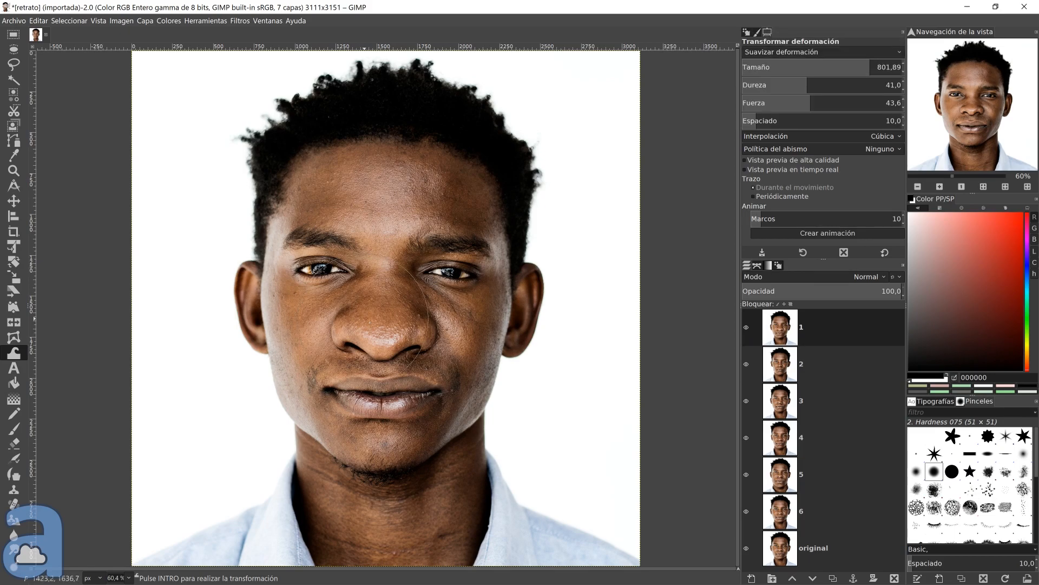
{"action": "left_click", "coordinate": [13, 349]}
{"action": "left_click", "coordinate": [373, 325]}
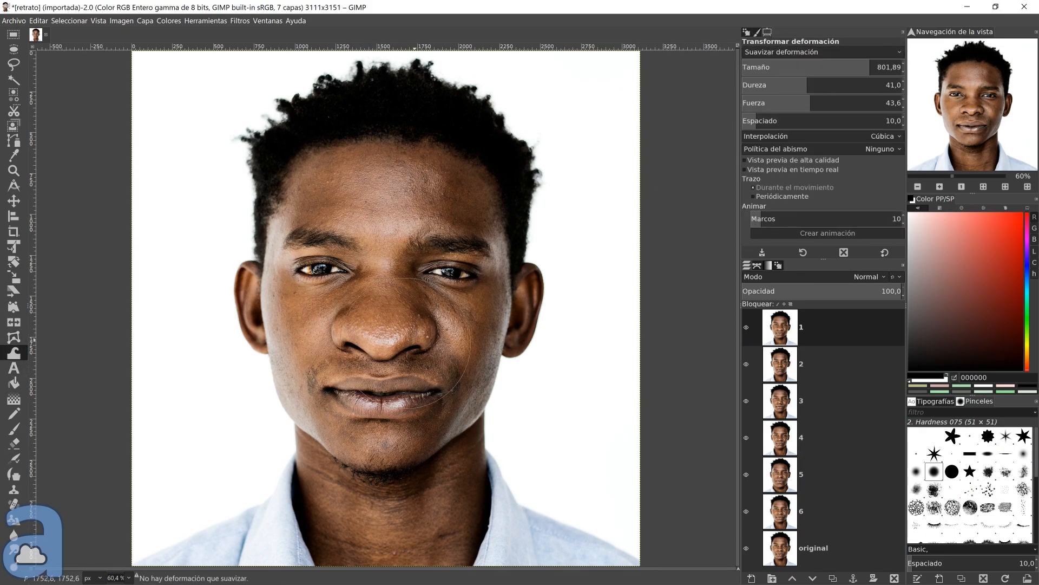
Hide layers 1 through 5 and select layer 6
{"action": "left_click", "coordinate": [802, 364]}
{"action": "left_click", "coordinate": [802, 329]}
{"action": "left_click_drag", "start_coordinate": [749, 328], "coordinate": [748, 474]}
{"action": "left_click", "coordinate": [801, 511]}
Shrink the cheeks, nose, forehead and mouth on layer 6 with Encoger área and a larger brush
{"action": "left_click", "coordinate": [809, 53]}
{"action": "left_click", "coordinate": [798, 33]}
{"action": "left_click_drag", "start_coordinate": [869, 64], "coordinate": [998, 67]}
{"action": "left_click", "coordinate": [294, 344]}
{"action": "left_click", "coordinate": [481, 320]}
{"action": "left_click", "coordinate": [464, 312]}
{"action": "left_click", "coordinate": [292, 327]}
{"action": "left_click", "coordinate": [375, 338]}
{"action": "left_click", "coordinate": [368, 201]}
{"action": "left_click", "coordinate": [379, 376]}
Set the brush size to 627,49 and hardness to 55,6, and shrink the mouth and both eyes on layer 6
{"action": "left_click_drag", "start_coordinate": [900, 65], "coordinate": [842, 66]}
{"action": "left_click_drag", "start_coordinate": [807, 84], "coordinate": [830, 84]}
{"action": "left_click", "coordinate": [379, 389]}
{"action": "left_click", "coordinate": [350, 389]}
{"action": "left_click", "coordinate": [326, 284]}
{"action": "left_click", "coordinate": [453, 281]}
Switch the warp mode to Mover píxeles and compare layer 6 with the original by toggling its visibility
{"action": "left_click", "coordinate": [822, 52]}
{"action": "left_click", "coordinate": [780, 27]}
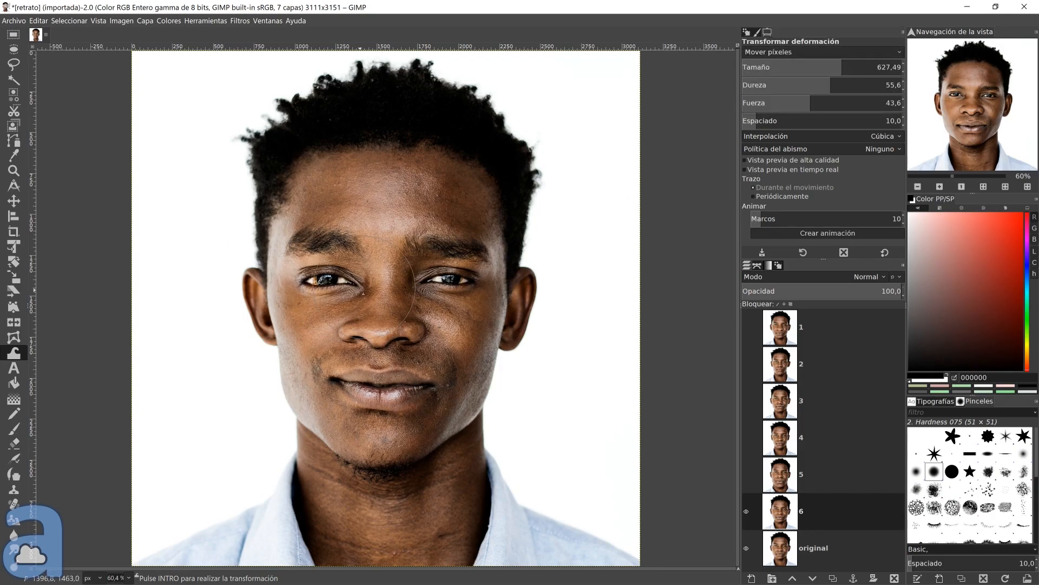
{"action": "left_click", "coordinate": [747, 512]}
{"action": "left_click", "coordinate": [746, 512]}
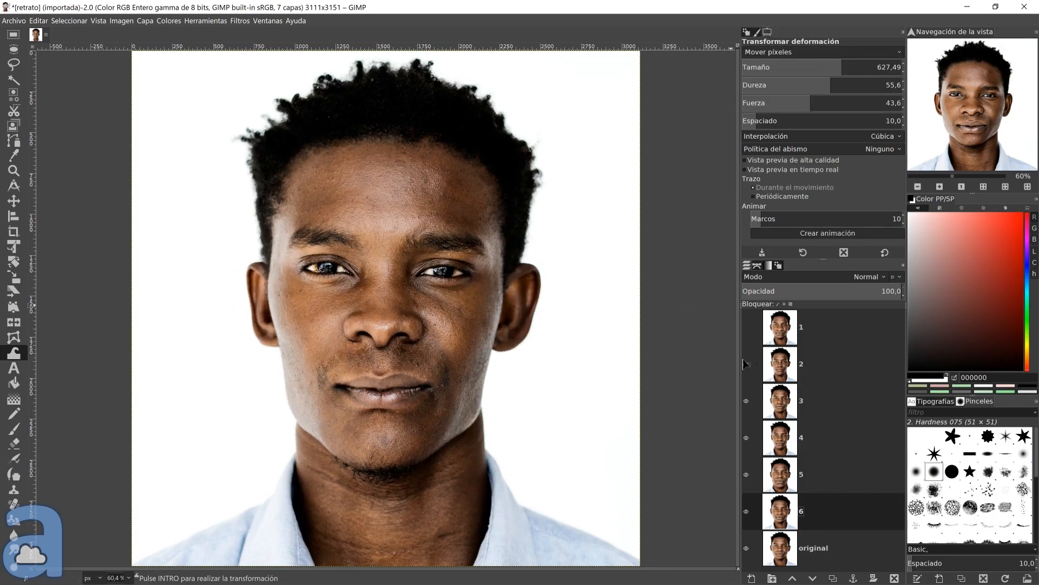
Review layers 3 and 4 by toggling their visibility, and select layer 4 with layer 3 hidden
{"action": "left_click", "coordinate": [746, 437]}
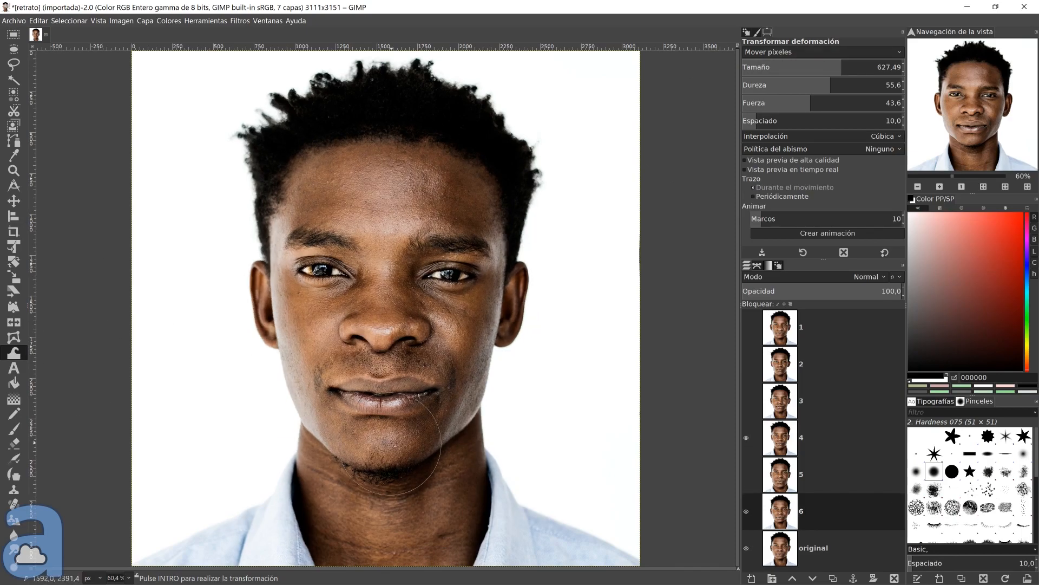
{"action": "left_click", "coordinate": [746, 438]}
{"action": "left_click", "coordinate": [745, 401]}
{"action": "left_click", "coordinate": [745, 401]}
{"action": "left_click", "coordinate": [747, 438]}
{"action": "left_click", "coordinate": [801, 435]}
Push the chin, mouth and nose on layer 4 with Mover píxeles, using a hardness of 53,9
{"action": "mouse_move", "coordinate": [390, 479]}
{"action": "left_mouse_down"}
{"action": "mouse_move", "coordinate": [343, 470]}
{"action": "mouse_move", "coordinate": [454, 423]}
{"action": "mouse_move", "coordinate": [347, 474]}
{"action": "left_mouse_up"}
{"action": "left_click_drag", "start_coordinate": [802, 88], "coordinate": [796, 88]}
{"action": "mouse_move", "coordinate": [379, 390]}
{"action": "left_mouse_down"}
{"action": "mouse_move", "coordinate": [374, 406]}
{"action": "mouse_move", "coordinate": [390, 423]}
{"action": "mouse_move", "coordinate": [411, 411]}
{"action": "left_mouse_up"}
{"action": "left_click_drag", "start_coordinate": [390, 346], "coordinate": [460, 451]}
Smooth the warp around the jaw and mouth on layer 4 with Suavizar deformación at size 681,34
{"action": "left_click", "coordinate": [823, 52]}
{"action": "left_click", "coordinate": [785, 132]}
{"action": "left_click_drag", "start_coordinate": [871, 66], "coordinate": [850, 66]}
{"action": "mouse_move", "coordinate": [274, 424]}
{"action": "left_mouse_down"}
{"action": "mouse_move", "coordinate": [416, 490]}
{"action": "mouse_move", "coordinate": [418, 424]}
{"action": "mouse_move", "coordinate": [439, 387]}
{"action": "left_mouse_up"}
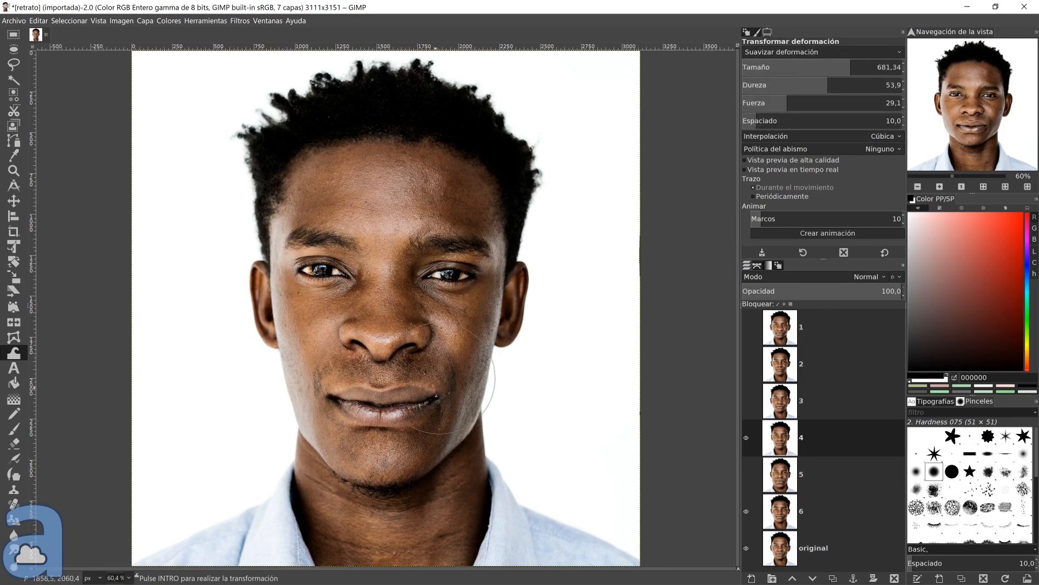
Display and select layer 3 in place of layer 4, and warp its nose slightly upward and to one side
{"action": "left_click", "coordinate": [746, 437]}
{"action": "left_click", "coordinate": [746, 401]}
{"action": "left_click", "coordinate": [785, 401]}
{"action": "left_click_drag", "start_coordinate": [398, 325], "coordinate": [379, 307]}
Enlarge the forehead on layer 3 with the grow-area warp mode at size 957,67
{"action": "left_click", "coordinate": [852, 53]}
{"action": "left_click", "coordinate": [829, 20]}
{"action": "left_click_drag", "start_coordinate": [844, 66], "coordinate": [895, 66]}
{"action": "left_click", "coordinate": [379, 144]}
Push the hairline on layer 3 upward and outward with Mover píxeles at the centre and both sides of the forehead
{"action": "left_click", "coordinate": [823, 52]}
{"action": "left_click", "coordinate": [785, 38]}
{"action": "left_click_drag", "start_coordinate": [398, 162], "coordinate": [398, 139]}
{"action": "mouse_move", "coordinate": [341, 168]}
{"action": "left_mouse_down"}
{"action": "mouse_move", "coordinate": [327, 152]}
{"action": "mouse_move", "coordinate": [309, 163]}
{"action": "left_mouse_up"}
{"action": "left_click_drag", "start_coordinate": [485, 176], "coordinate": [503, 163]}
Hide layer 3, briefly view layers 2 and 6, and leave only the original layer visible and selected
{"action": "left_click", "coordinate": [746, 401]}
{"action": "left_click", "coordinate": [746, 363]}
{"action": "left_click", "coordinate": [817, 368]}
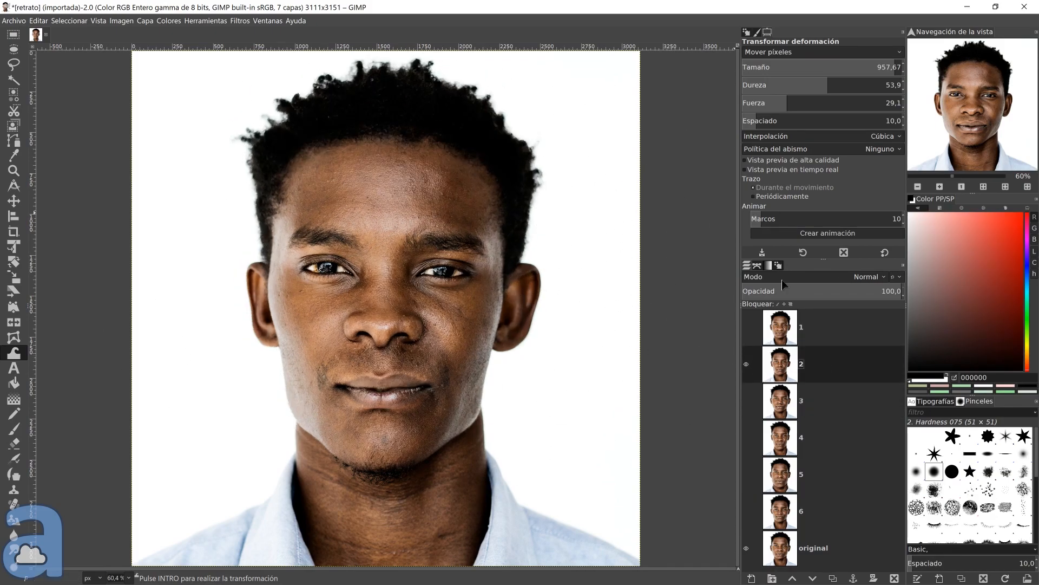
{"action": "left_click", "coordinate": [746, 364]}
{"action": "left_click", "coordinate": [746, 510]}
{"action": "left_click", "coordinate": [746, 510]}
{"action": "left_click", "coordinate": [814, 548]}
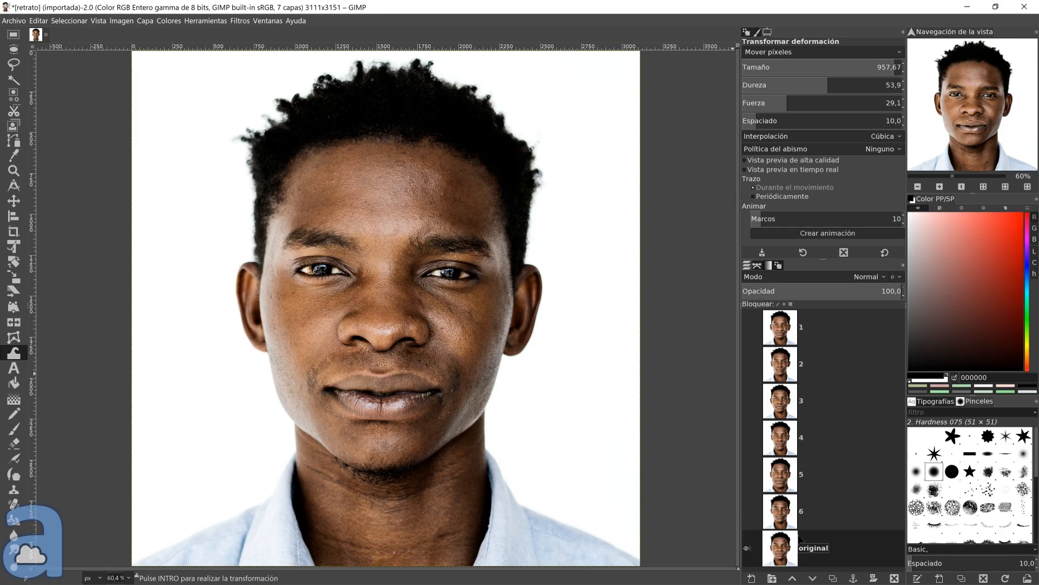
Compare each warped copy with the original by showing and hiding layers 6 through 1 in turn
{"action": "left_click", "coordinate": [746, 519]}
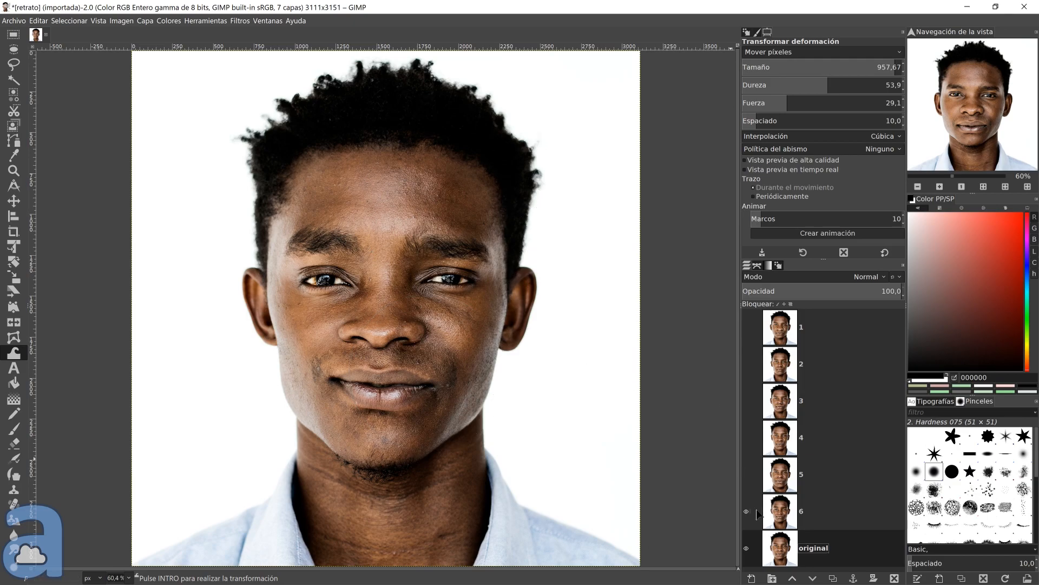
{"action": "left_click", "coordinate": [747, 510]}
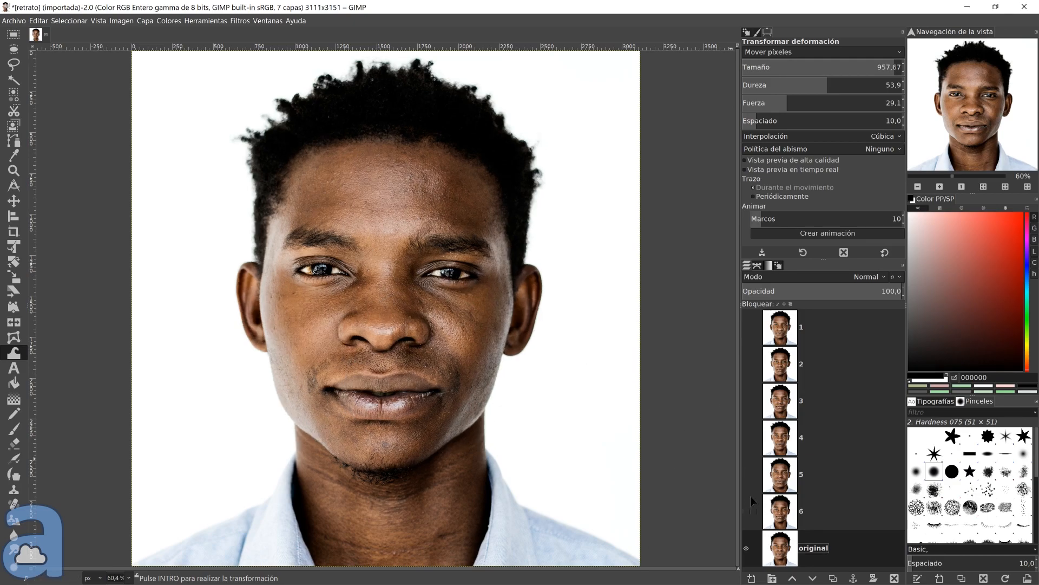
{"action": "left_click", "coordinate": [747, 475]}
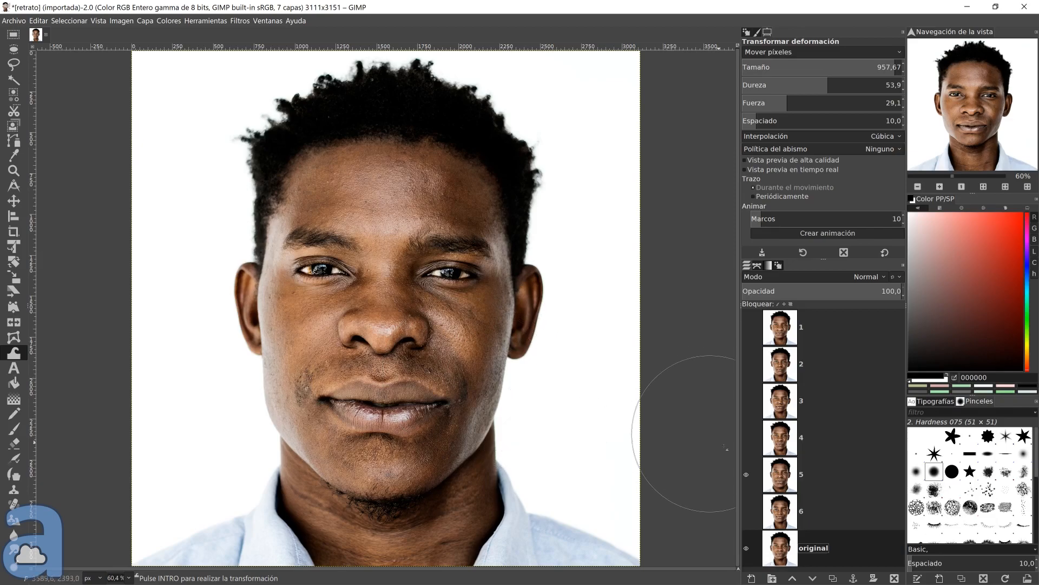
{"action": "left_click", "coordinate": [746, 475]}
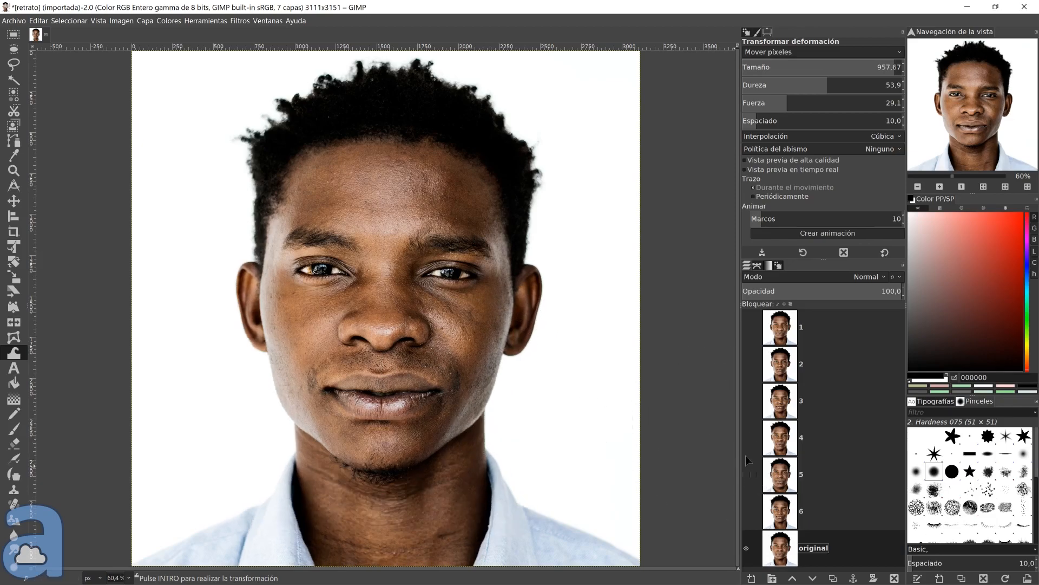
{"action": "left_click", "coordinate": [746, 438]}
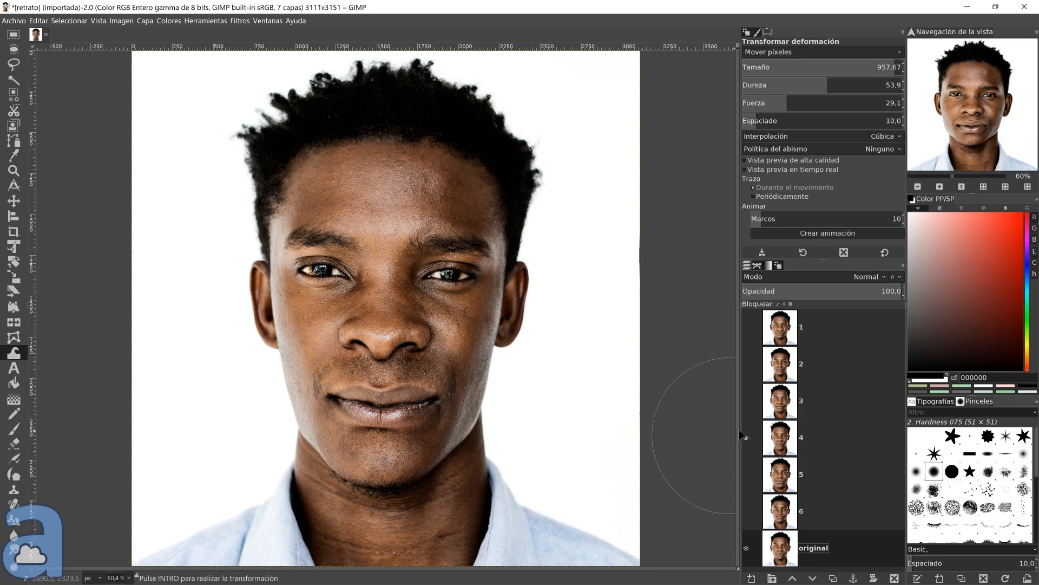
{"action": "left_click", "coordinate": [746, 438]}
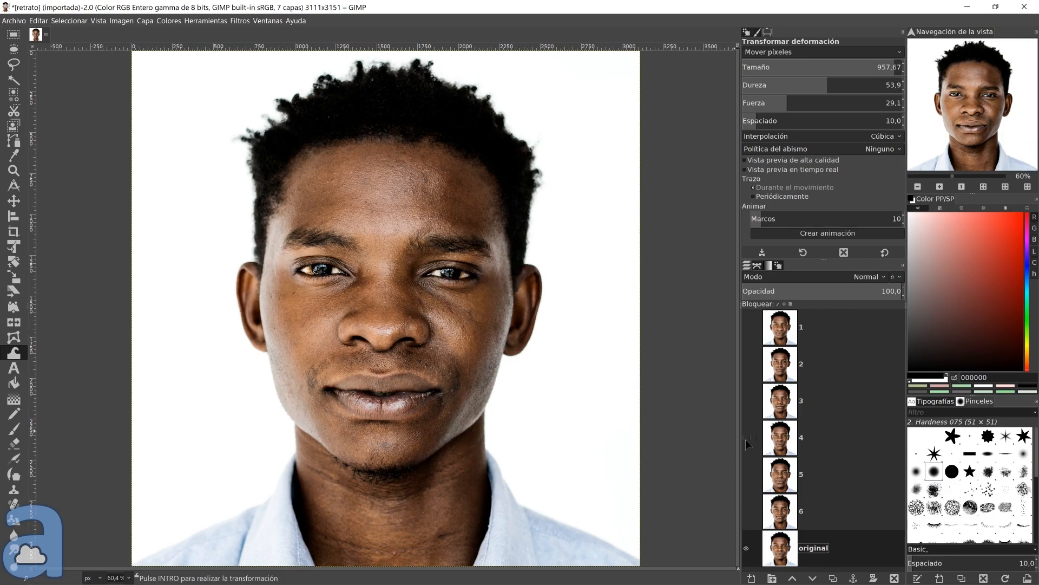
{"action": "left_click", "coordinate": [746, 400]}
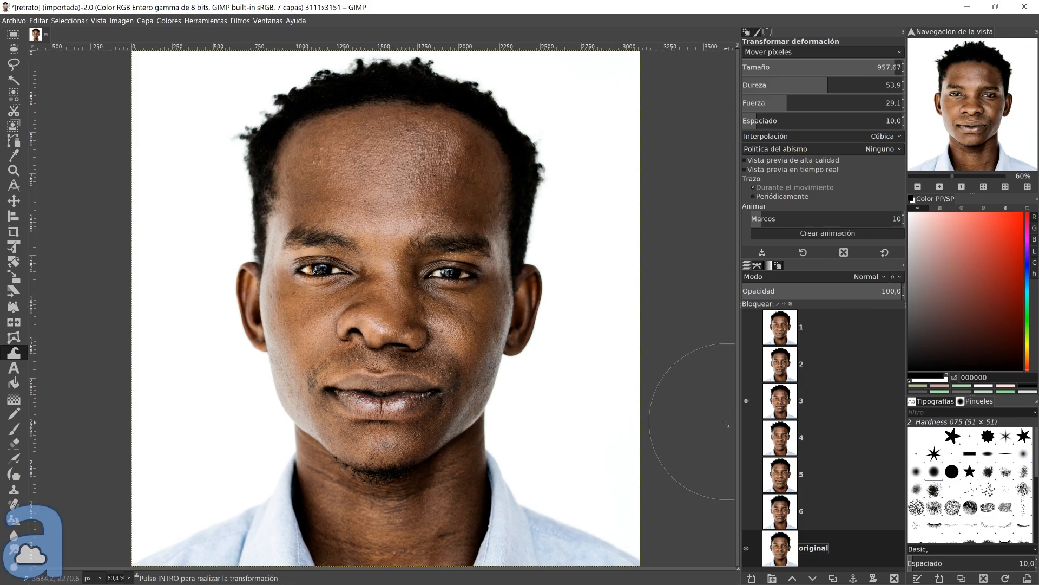
{"action": "left_click", "coordinate": [747, 400]}
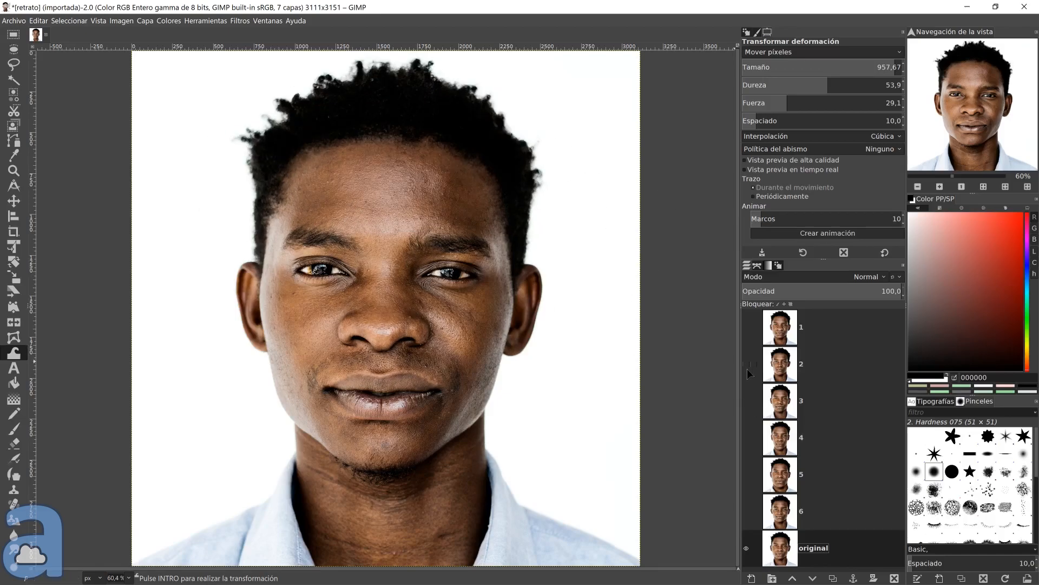
{"action": "left_click", "coordinate": [746, 364]}
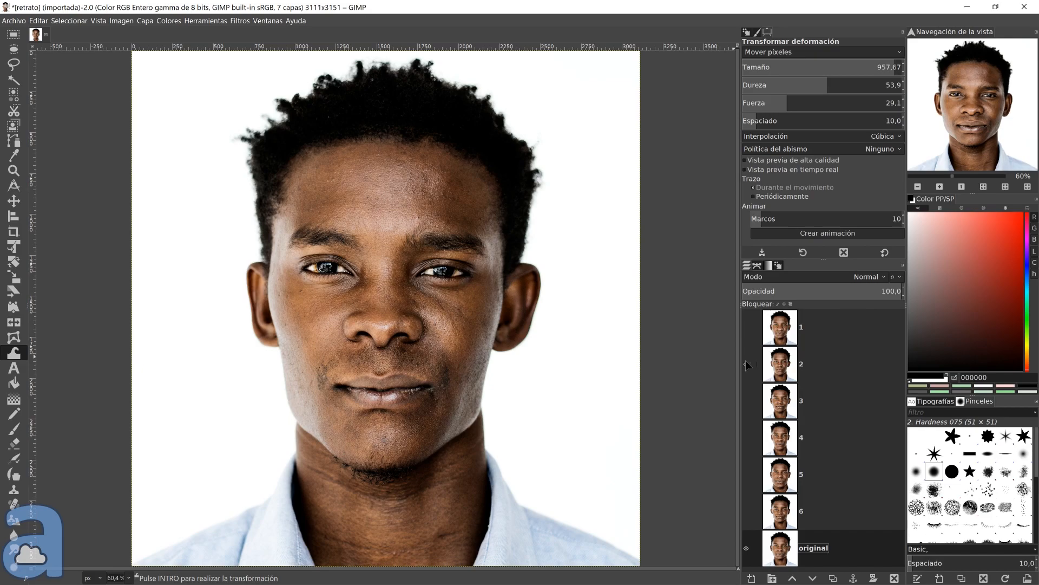
{"action": "left_click", "coordinate": [746, 327]}
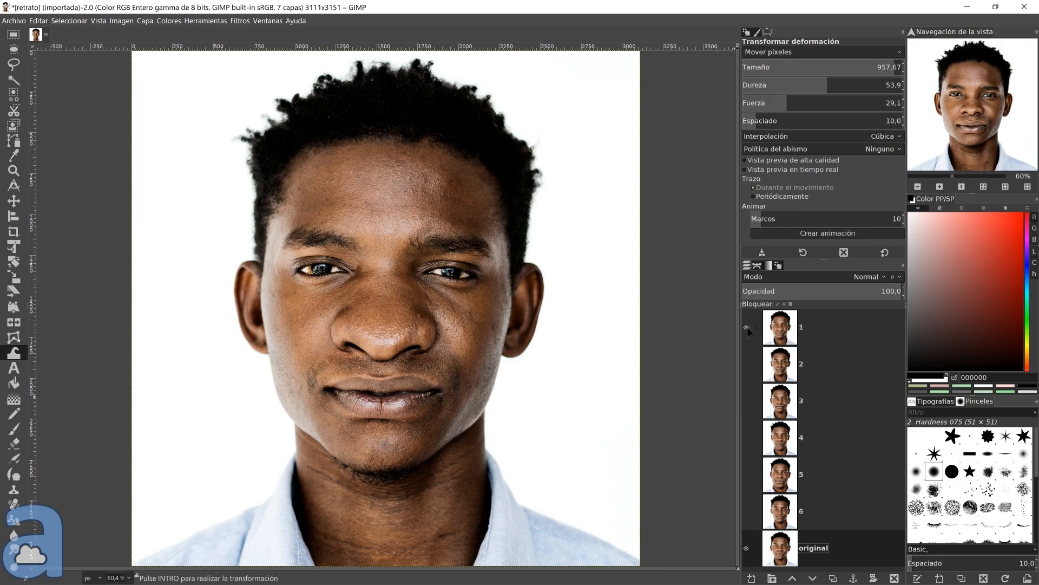
{"action": "left_click", "coordinate": [746, 327]}
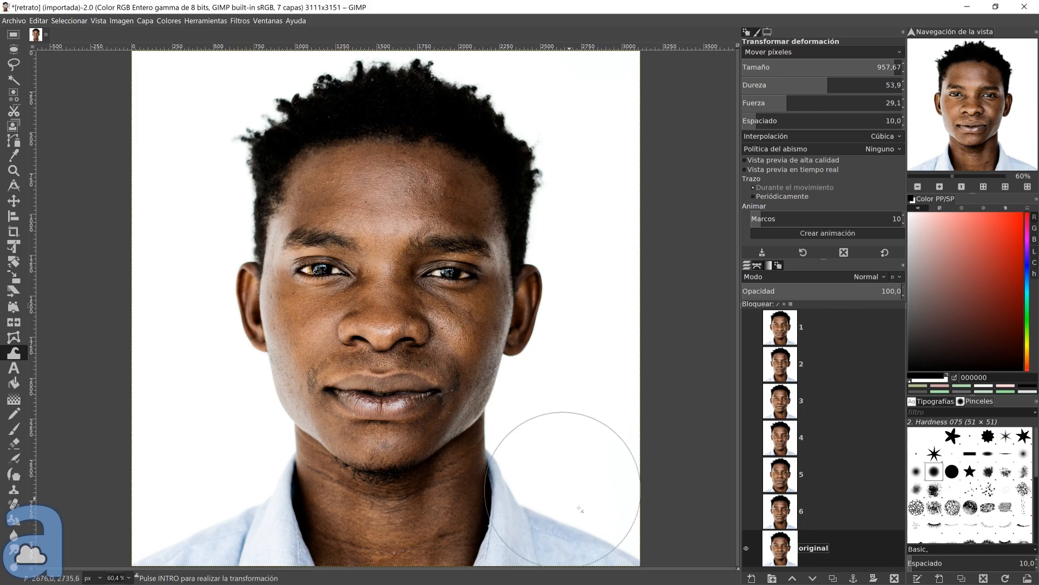
Make layers 6, 5, 4, 3 and 2 visible again, from the lowest copy upward
{"action": "left_click", "coordinate": [747, 512]}
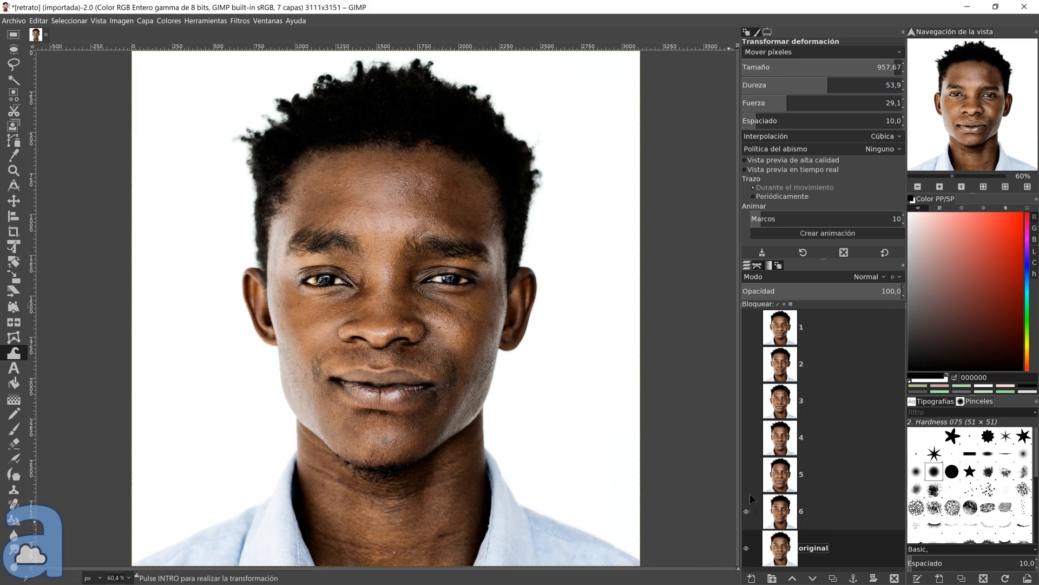
{"action": "left_click", "coordinate": [747, 475]}
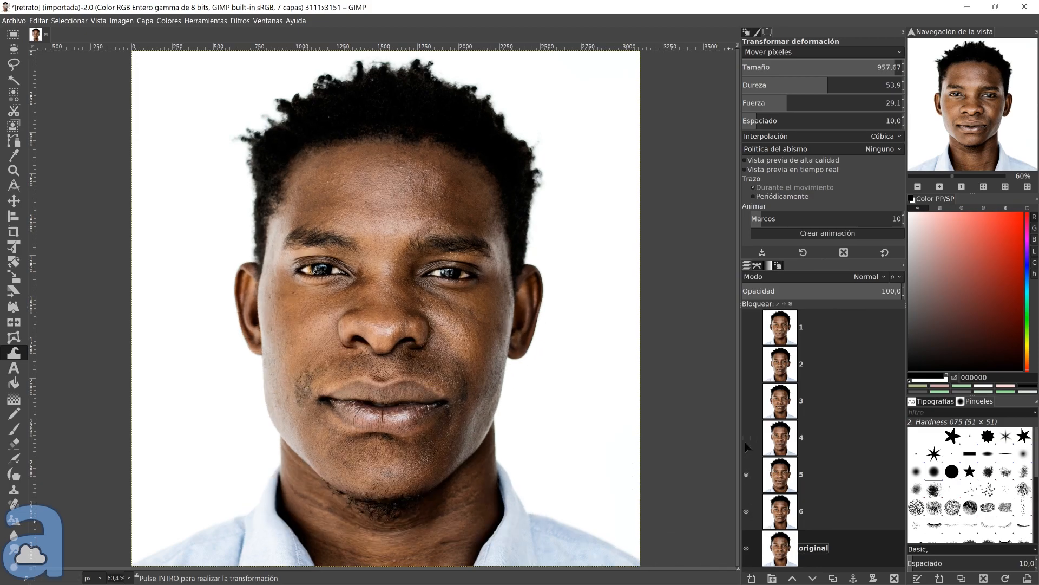
{"action": "left_click", "coordinate": [747, 438]}
{"action": "left_click", "coordinate": [746, 401]}
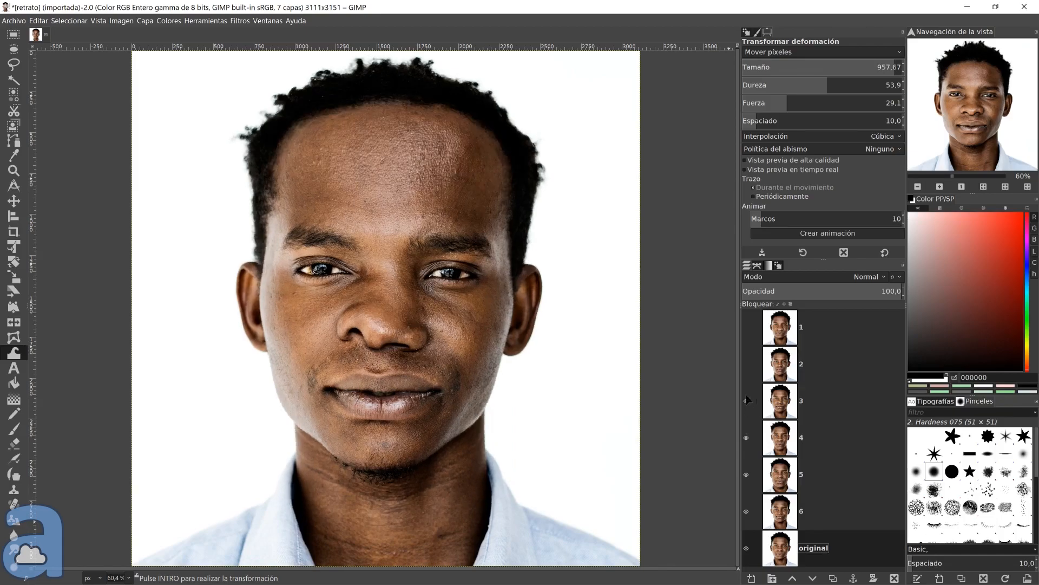
{"action": "left_click", "coordinate": [746, 364]}
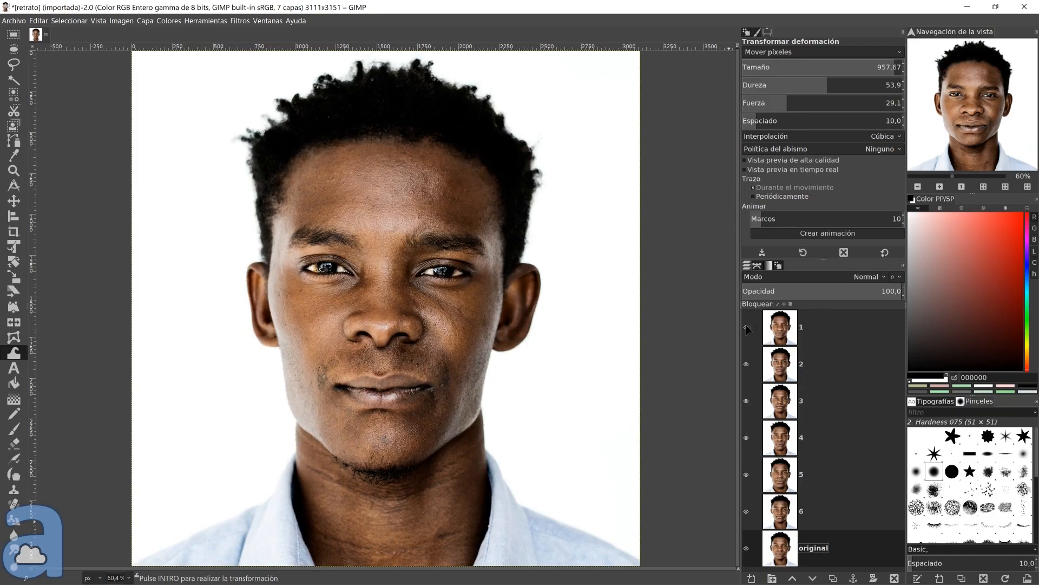